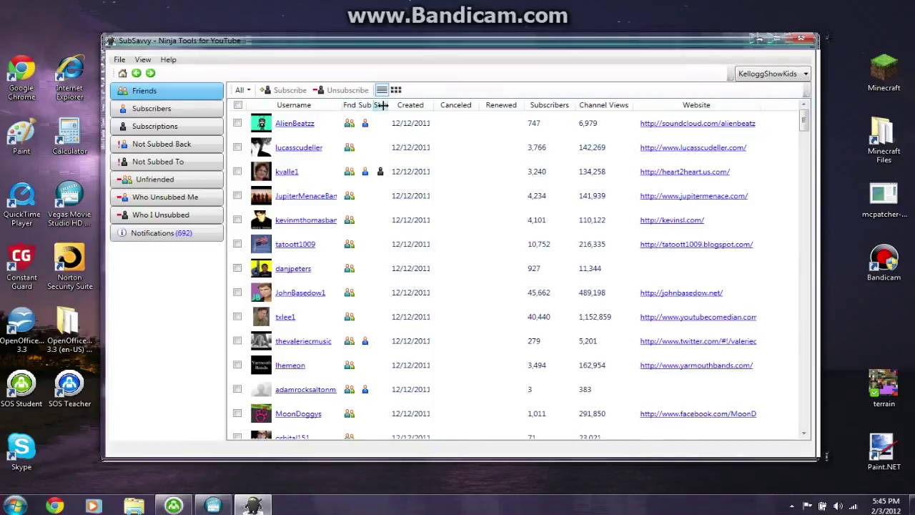
# - Widen the Sbn column slightly in the Friends list and look through the listed channels
pyautogui.moveTo(384, 106); pyautogui.dragTo(391, 106)
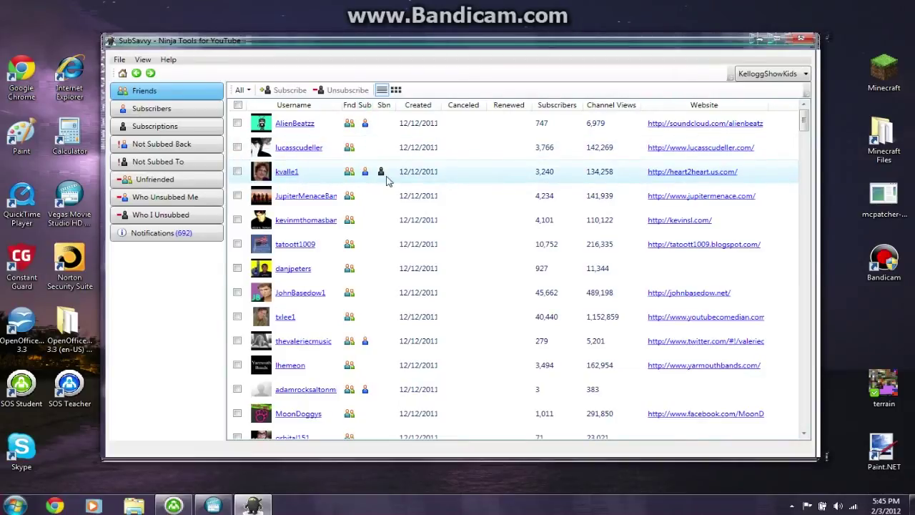
pyautogui.scroll(-2, 347, 198)
pyautogui.scroll(2, 347, 198)
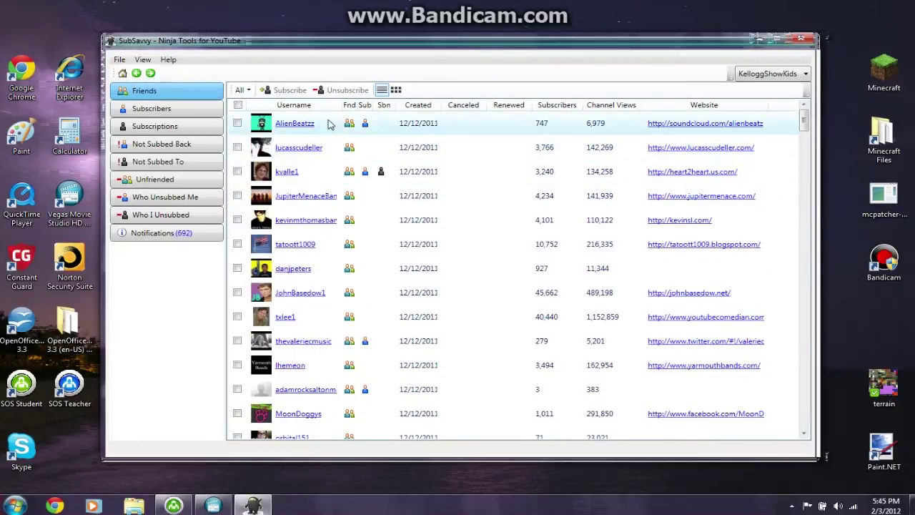
pyautogui.scroll(-8, 344, 300)
pyautogui.scroll(8, 343, 300)
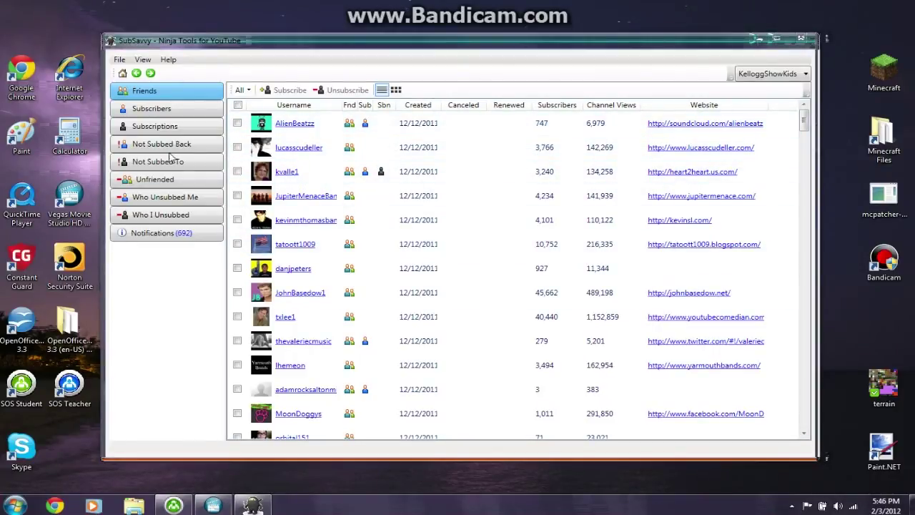
# - View the Not Subbed Back, Not Subbed To and Who Unsubbed Me lists, and return to the Friends list
pyautogui.click(146, 144)
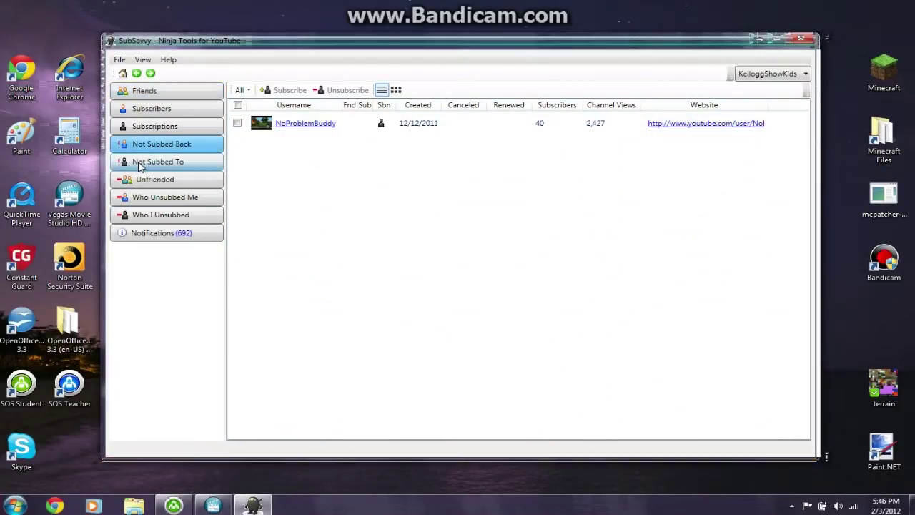
pyautogui.click(157, 161)
pyautogui.click(138, 199)
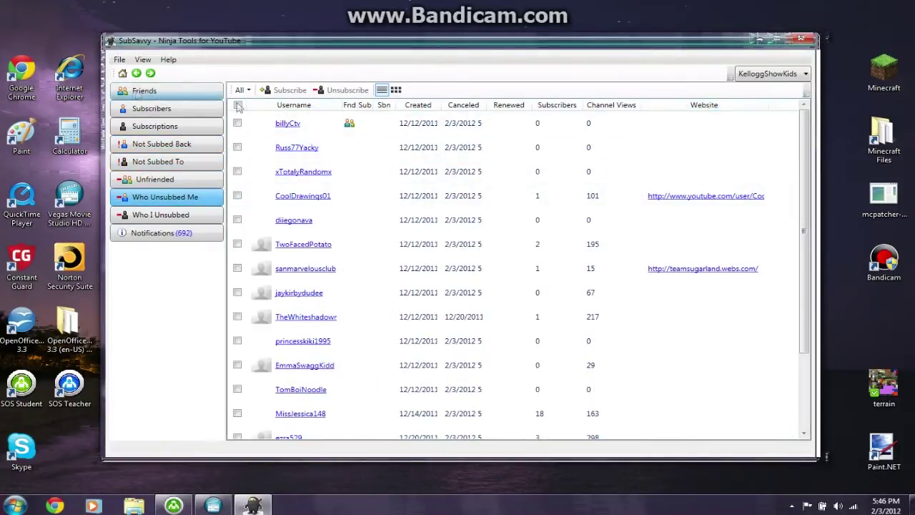
pyautogui.click(138, 93)
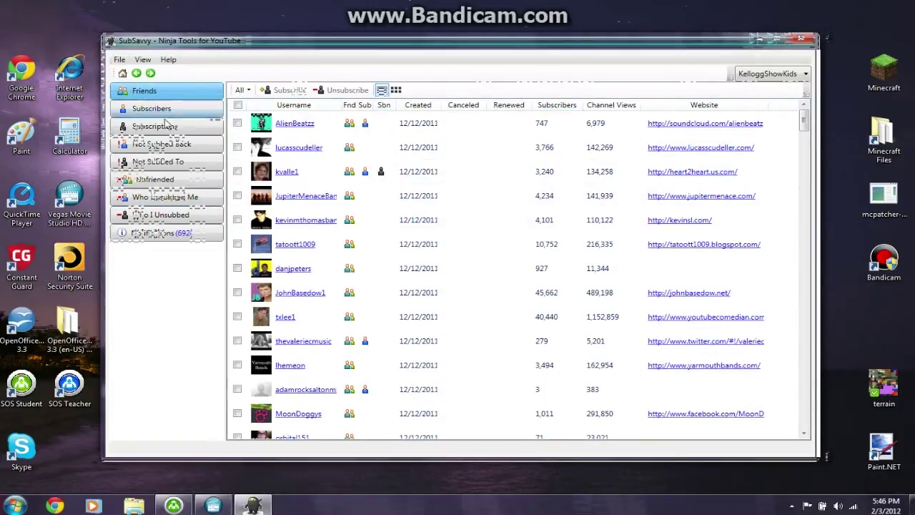
# - Compare the friends sorted by subscriber count in both directions, ending with the highest count first
pyautogui.click(543, 105)
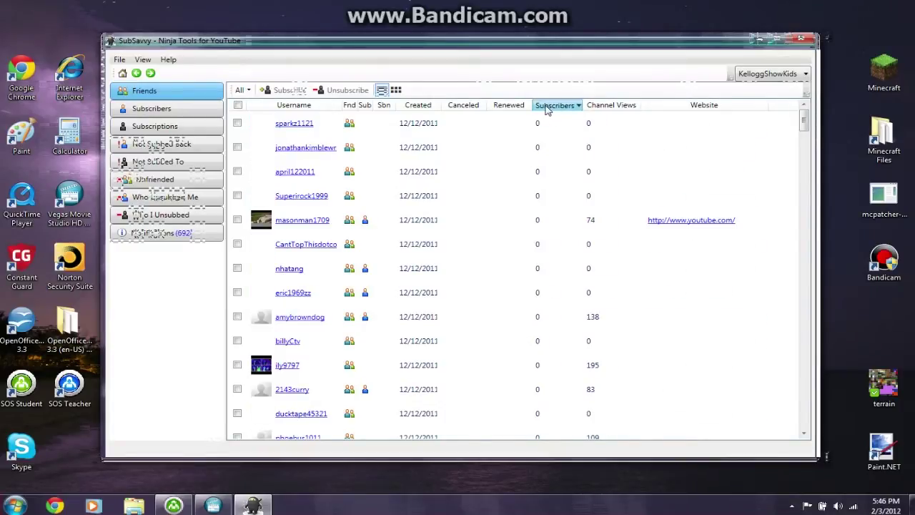
pyautogui.click(547, 105)
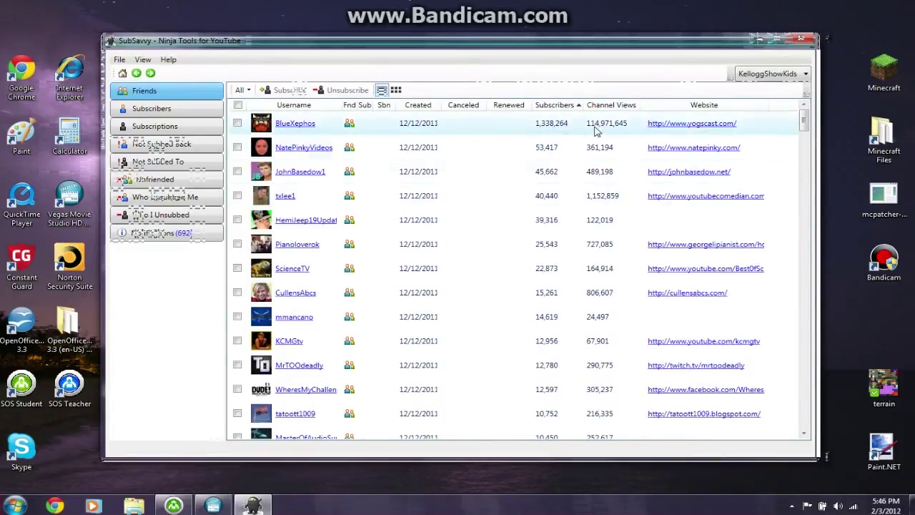
pyautogui.click(557, 105)
pyautogui.scroll(-3, 527, 310)
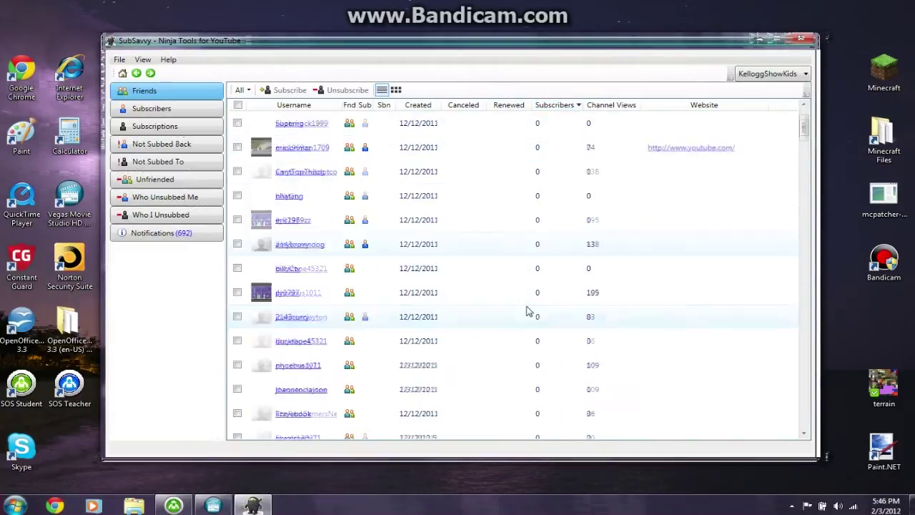
pyautogui.scroll(3, 536, 245)
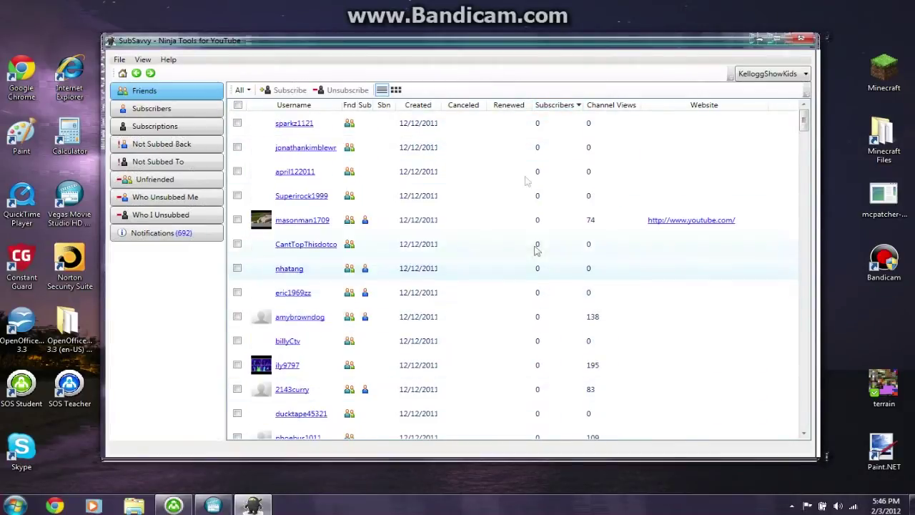
pyautogui.click(548, 109)
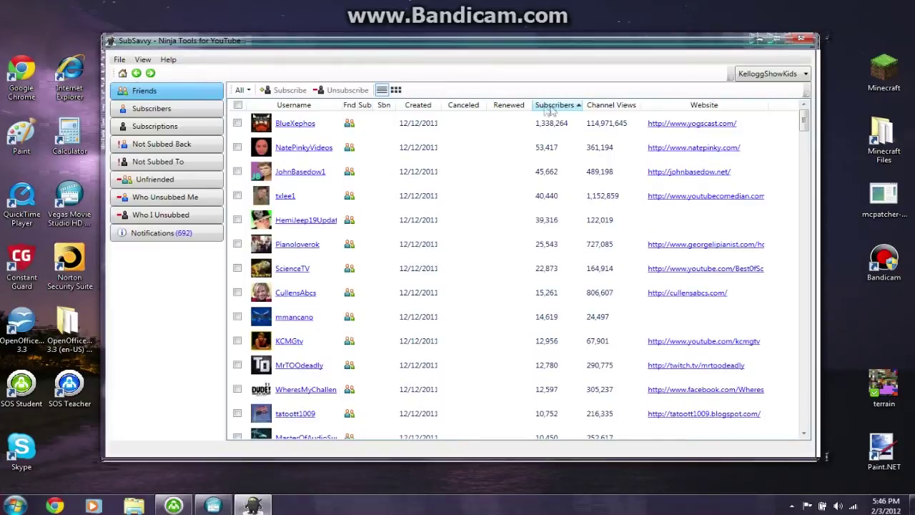
# - Sort the friends by the Canceled column and by channel views with the highest first
pyautogui.click(500, 107)
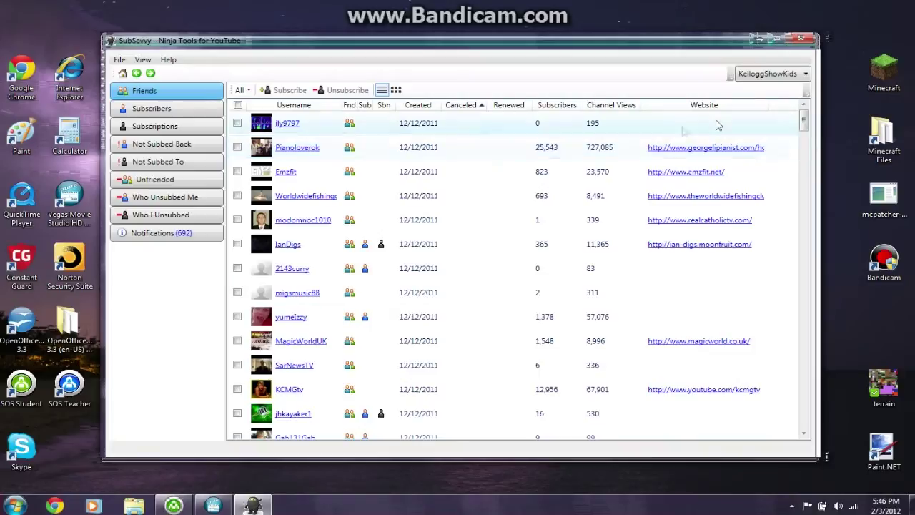
pyautogui.click(598, 106)
pyautogui.click(600, 106)
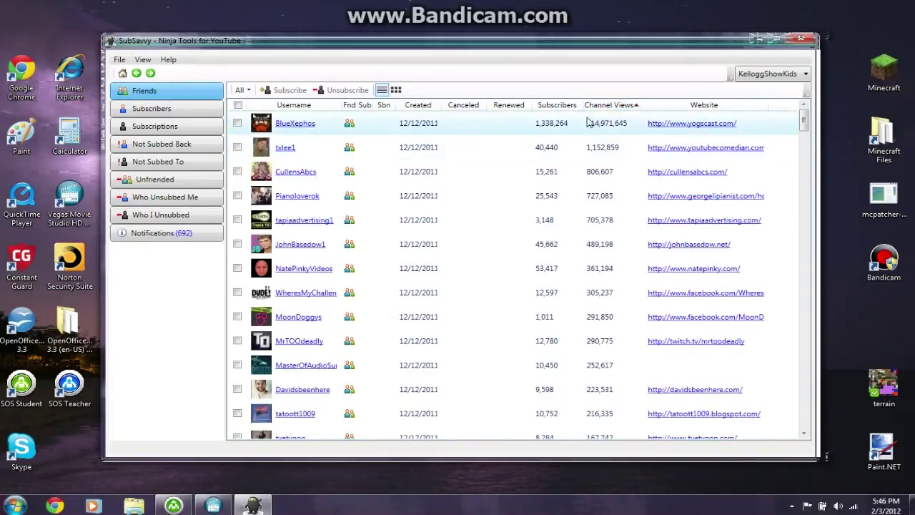
# - Sort the friends by username in both directions, ending in ascending alphabetical order
pyautogui.click(304, 106)
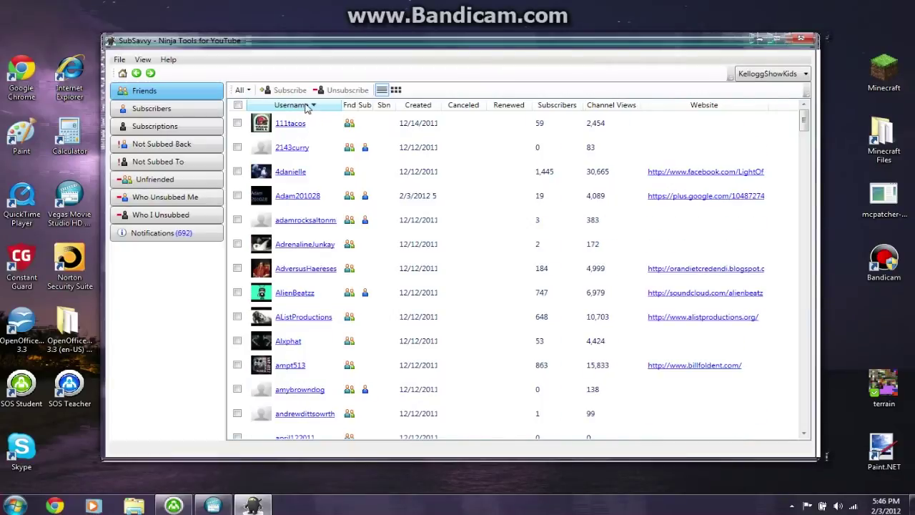
pyautogui.click(306, 106)
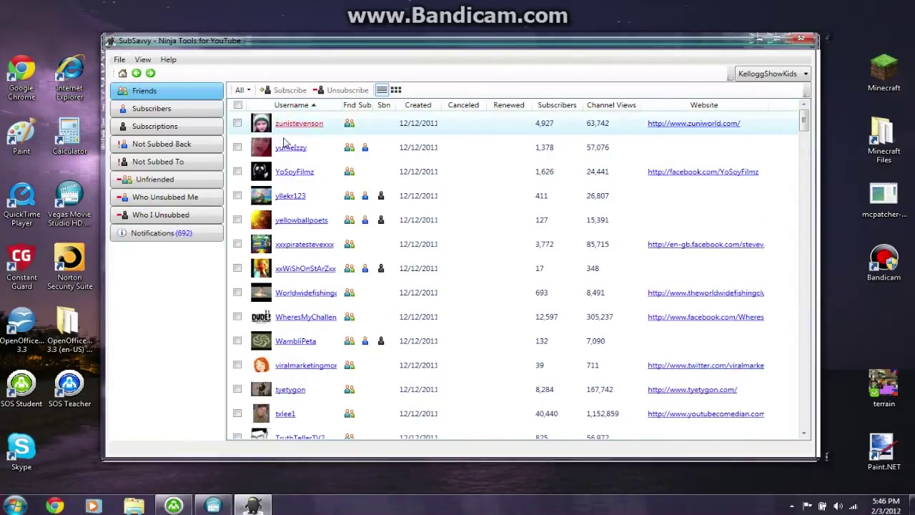
pyautogui.click(306, 106)
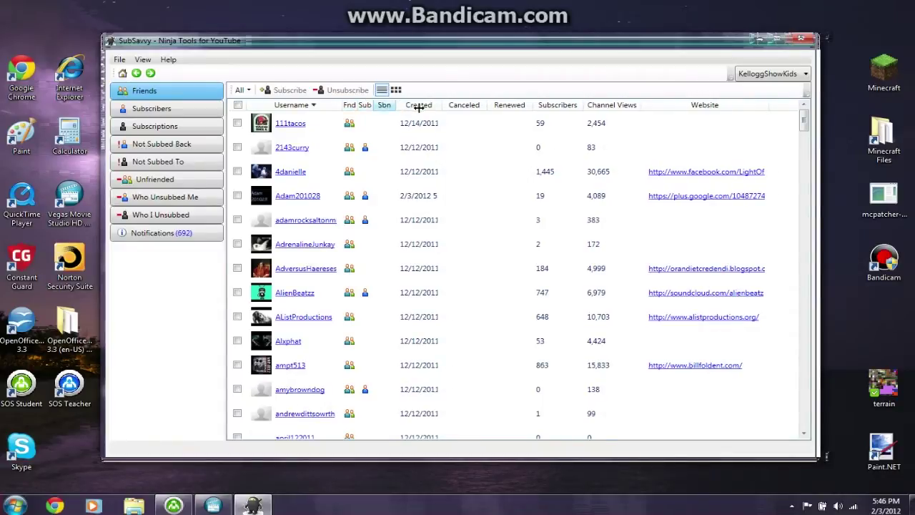
# - Widen the Sbn column, sort by it so that subscribed-to channels come first, and review those friends
pyautogui.moveTo(397, 107); pyautogui.dragTo(419, 107)
pyautogui.click(395, 108)
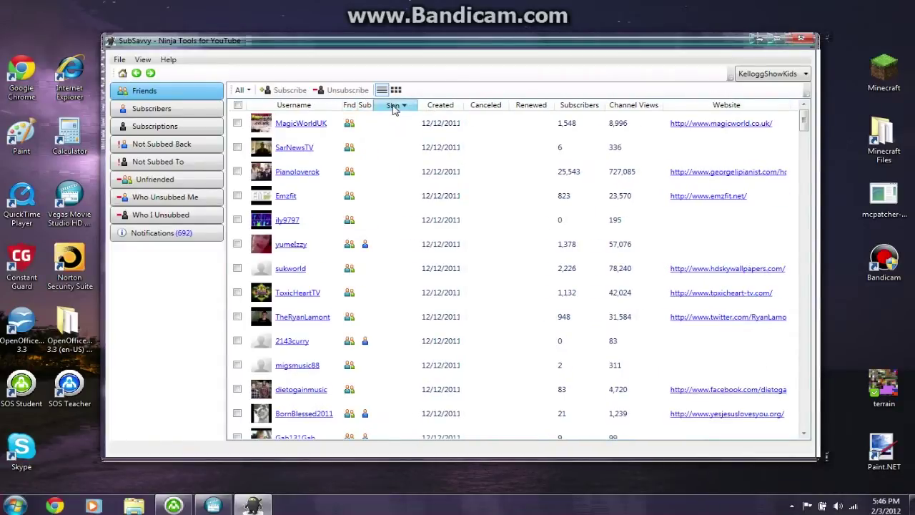
pyautogui.click(394, 109)
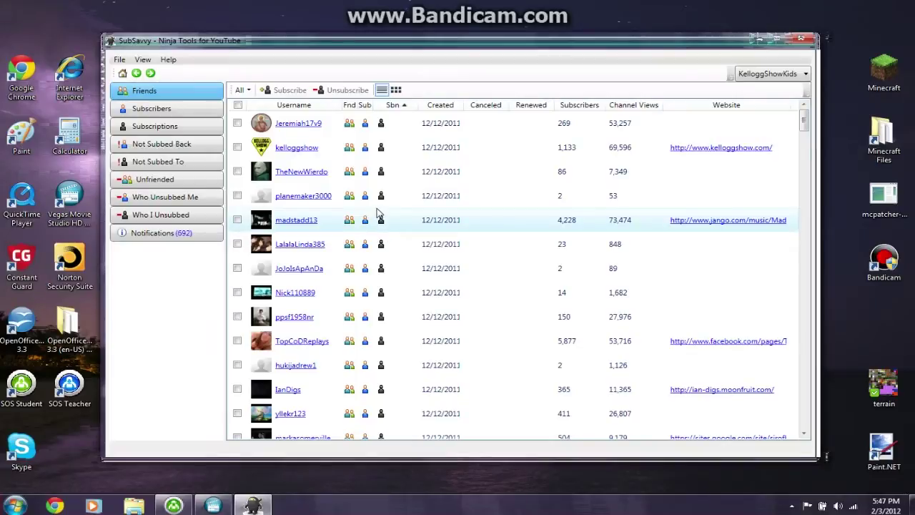
pyautogui.scroll(-6, 384, 254)
pyautogui.scroll(3, 388, 250)
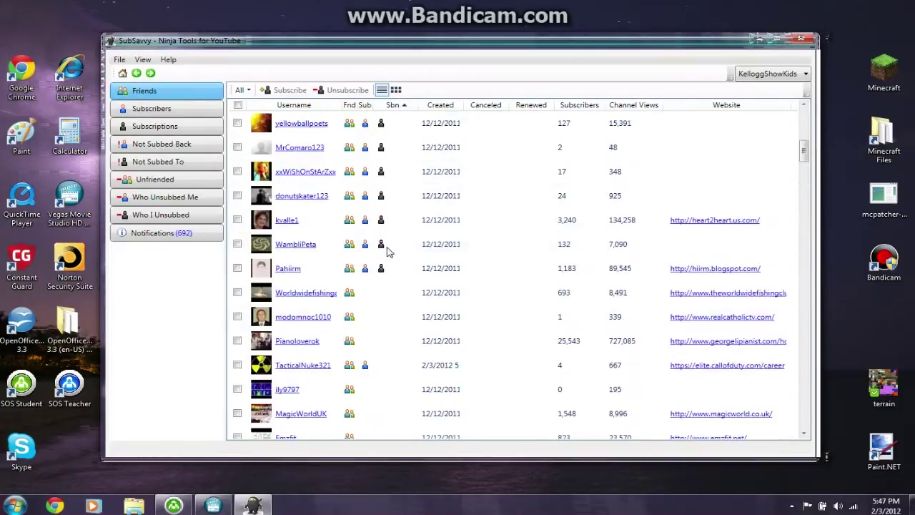
pyautogui.scroll(3, 386, 247)
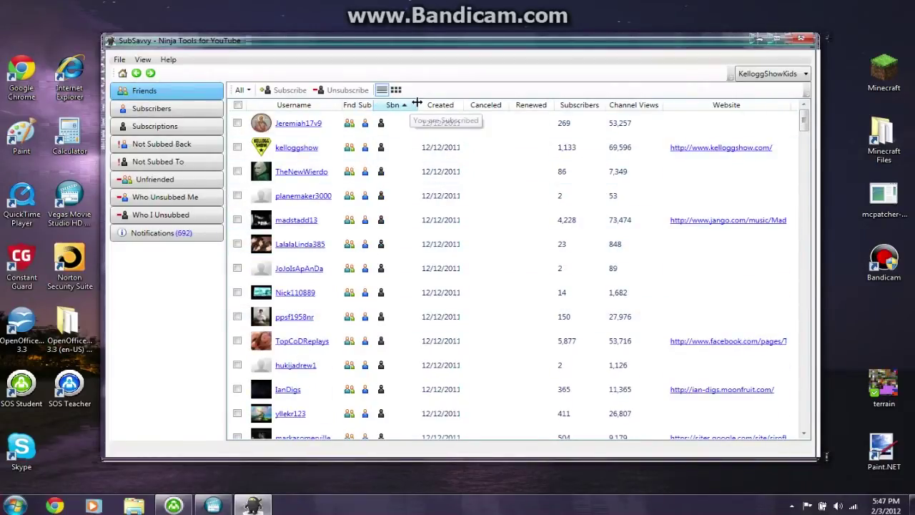
# - Narrow the Sbn column, widen the Sub column and sort by Sub so that friends who are subscribers come first
pyautogui.moveTo(416, 104); pyautogui.dragTo(393, 105)
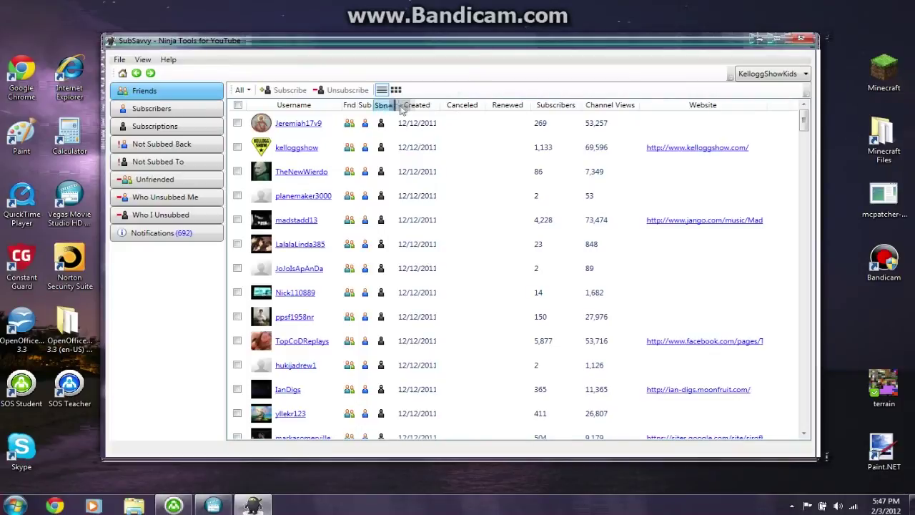
pyautogui.moveTo(373, 105); pyautogui.dragTo(424, 105)
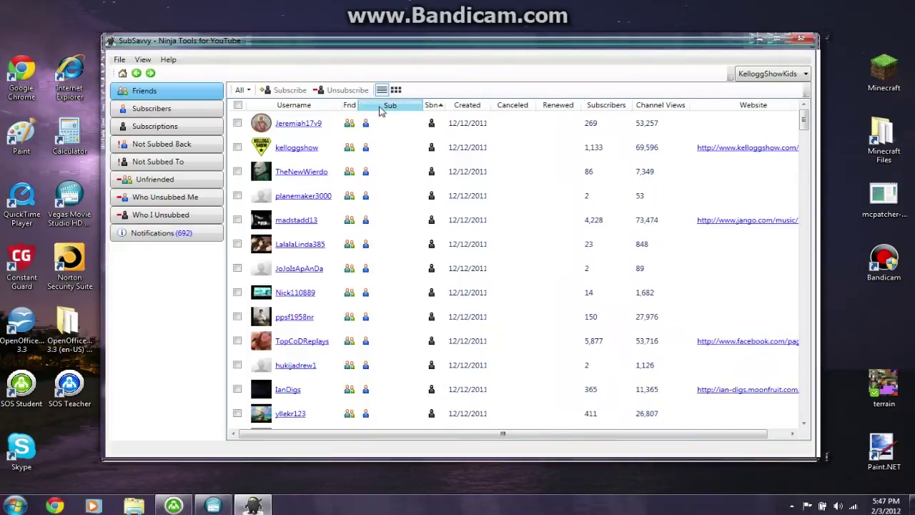
pyautogui.click(391, 107)
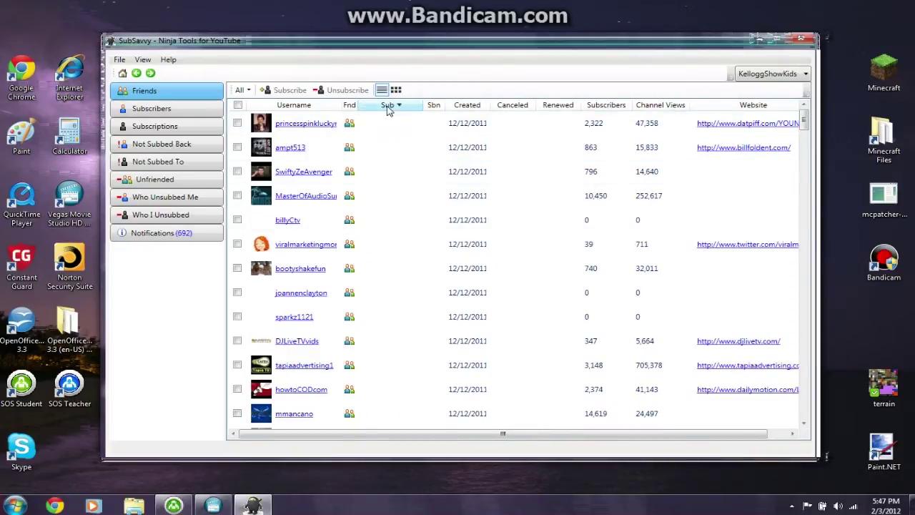
pyautogui.click(396, 106)
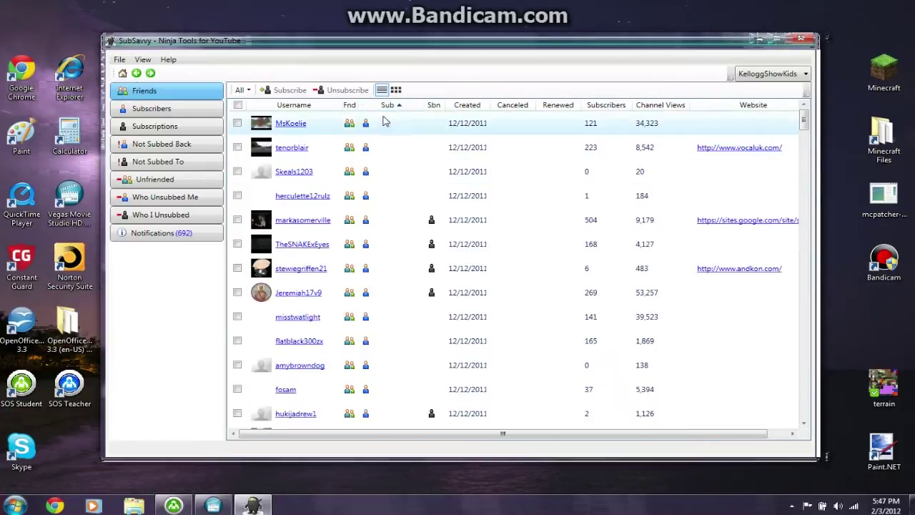
pyautogui.scroll(-3, 366, 269)
pyautogui.scroll(3, 368, 257)
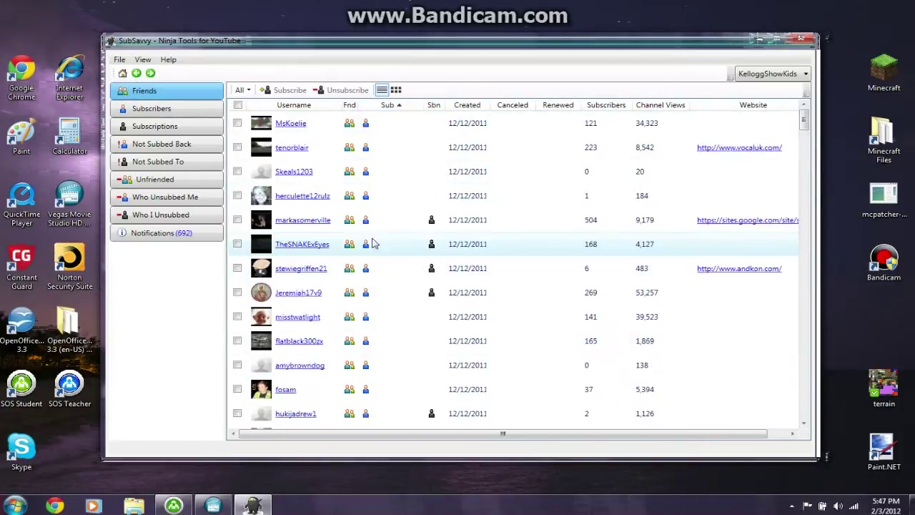
# - Widen the Fnd column and sort by it, and reduce the width of the Sub column
pyautogui.click(352, 107)
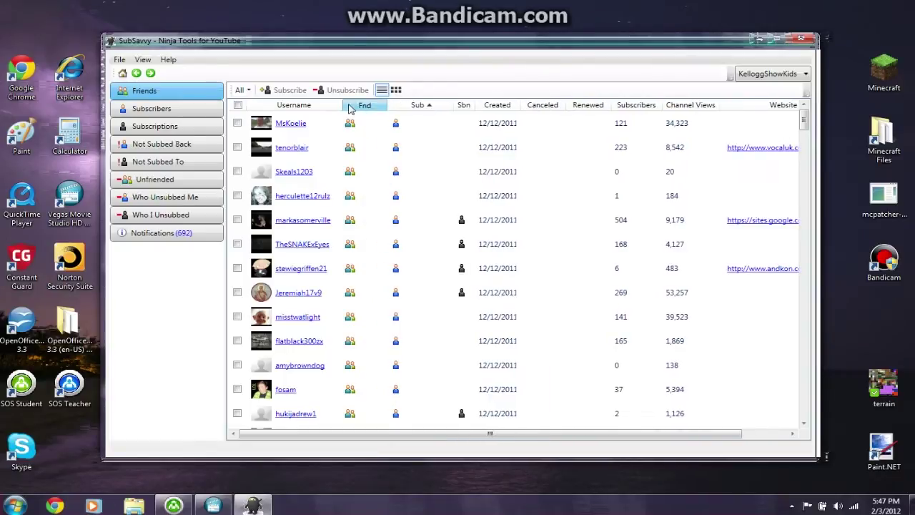
pyautogui.click(354, 106)
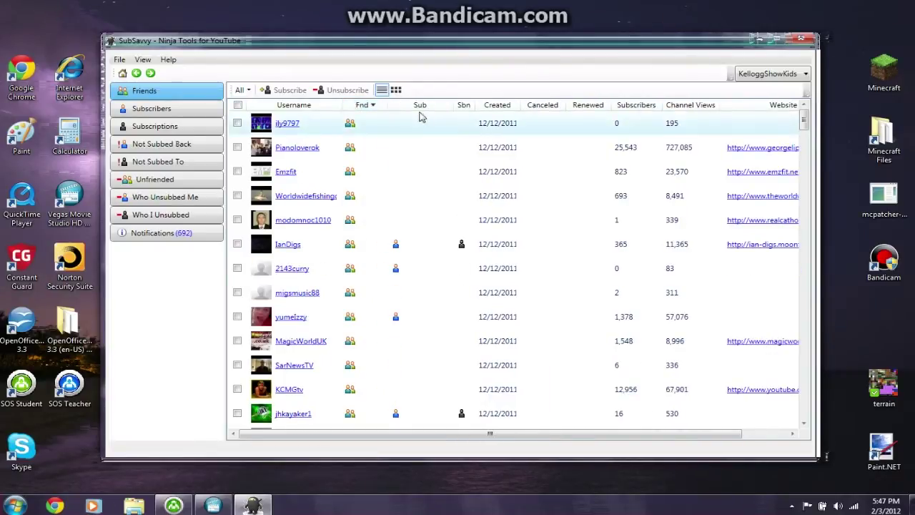
pyautogui.doubleClick(448, 106)
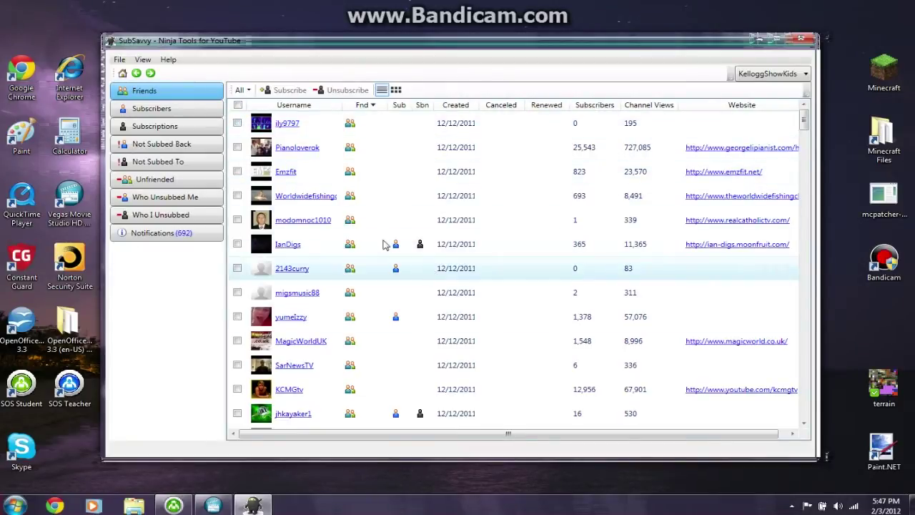
# - Tick the first listed friend with a mutual subscription, untick it again and look further through the list
pyautogui.click(237, 245)
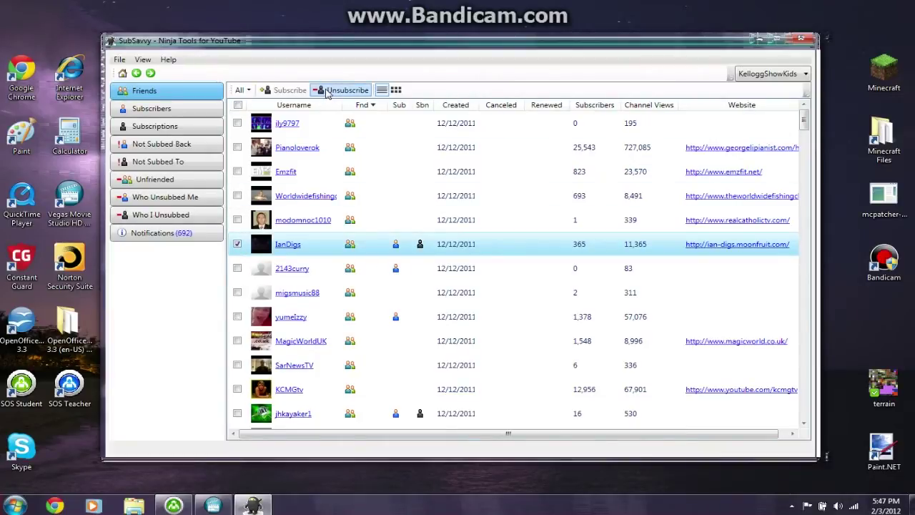
pyautogui.click(237, 244)
pyautogui.scroll(-5, 243, 356)
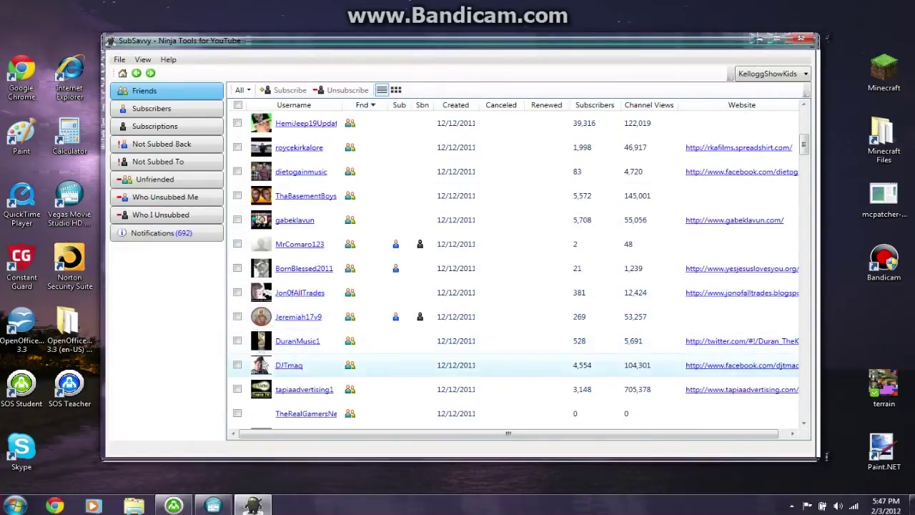
pyautogui.scroll(-1, 257, 332)
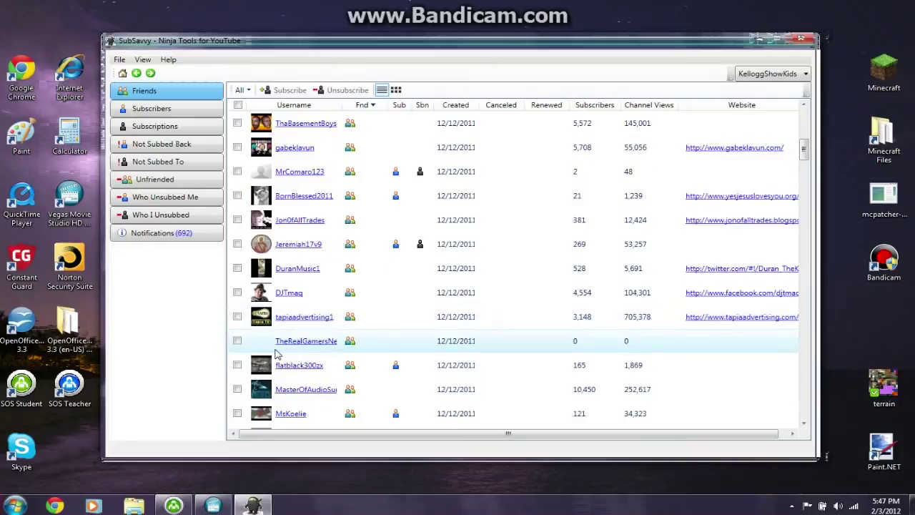
# - Sort the friends by username and by subscriber count with the highest first, and leave the top channel unticked
pyautogui.click(315, 106)
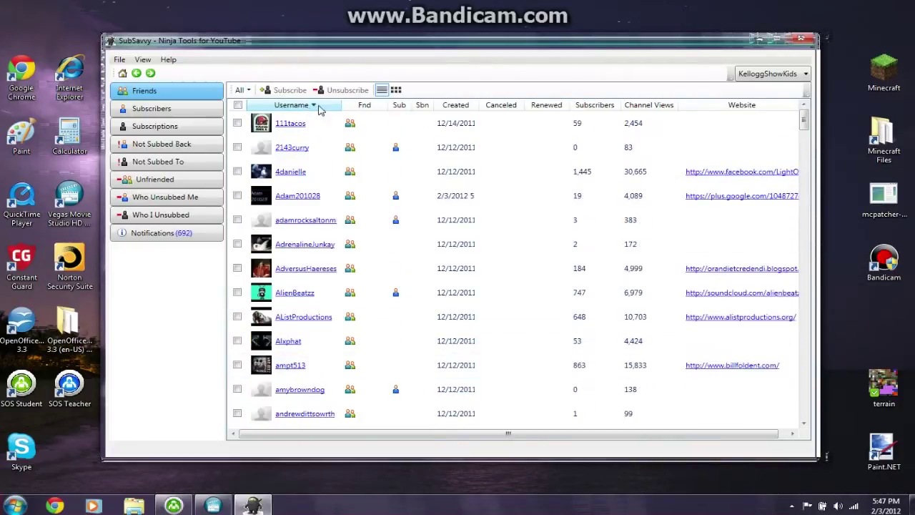
pyautogui.click(591, 108)
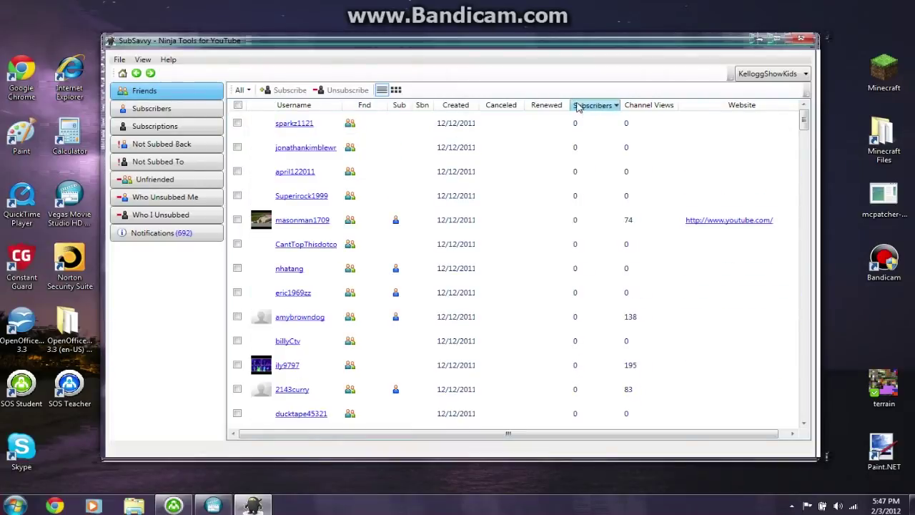
pyautogui.click(578, 106)
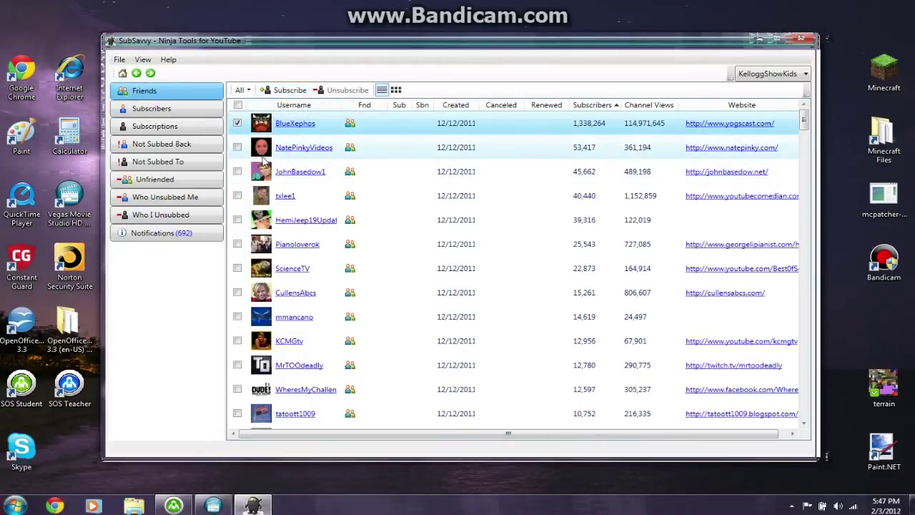
pyautogui.click(237, 122)
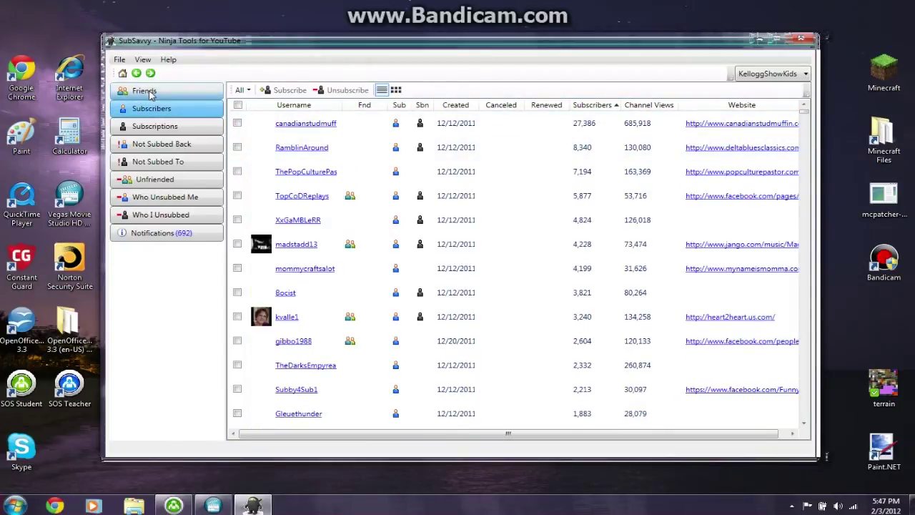
# - Show the friends as a grid of channel thumbnails, look through it and return to the list view
pyautogui.click(147, 92)
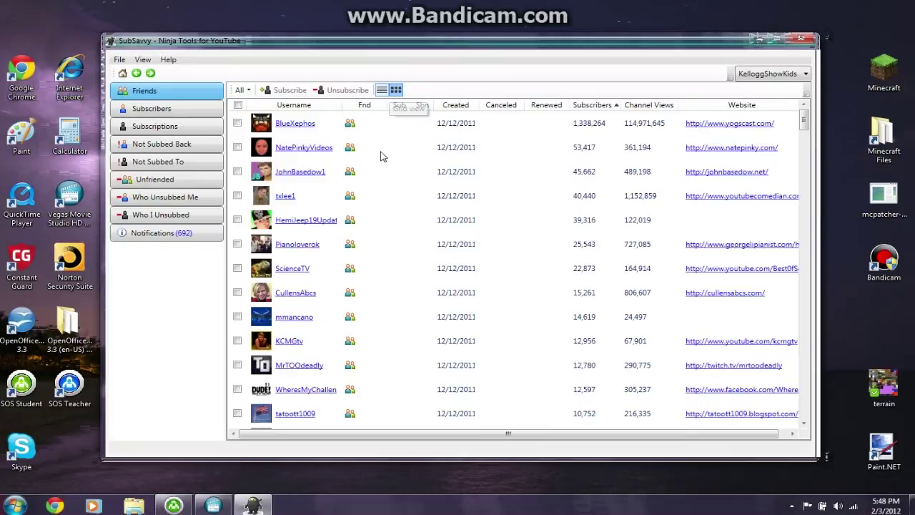
pyautogui.click(395, 89)
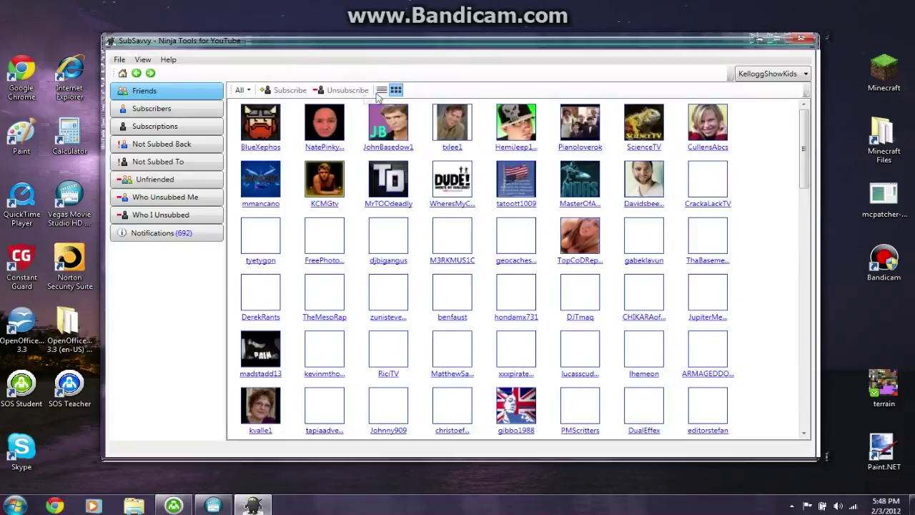
pyautogui.scroll(-5, 472, 304)
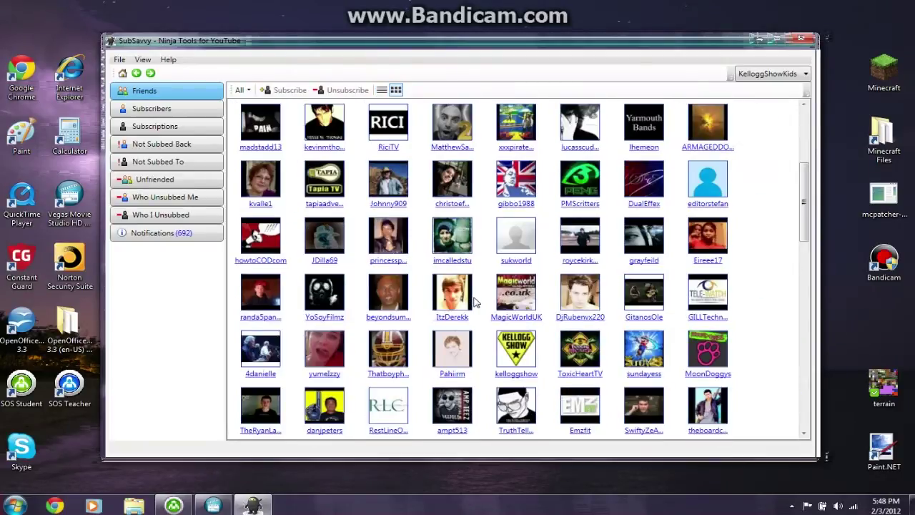
pyautogui.scroll(1, 475, 302)
pyautogui.scroll(4, 475, 302)
pyautogui.scroll(-6, 477, 299)
pyautogui.scroll(6, 475, 296)
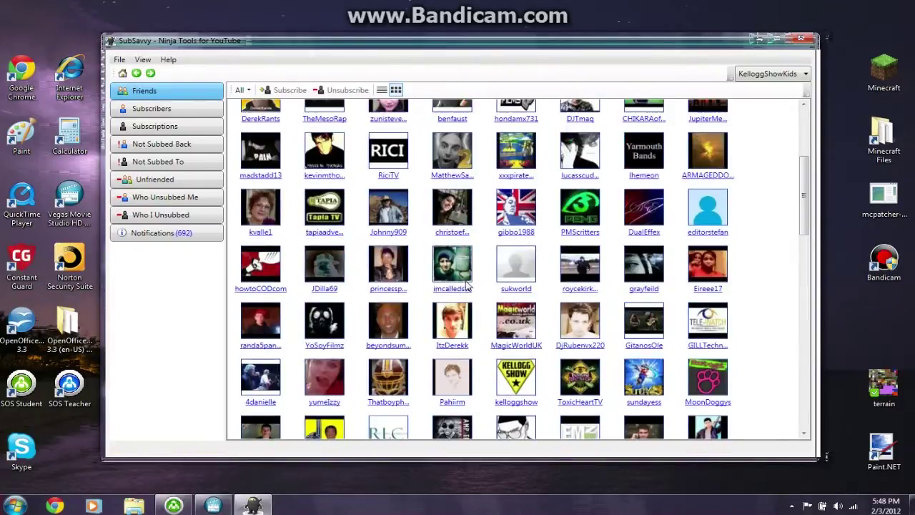
pyautogui.click(381, 90)
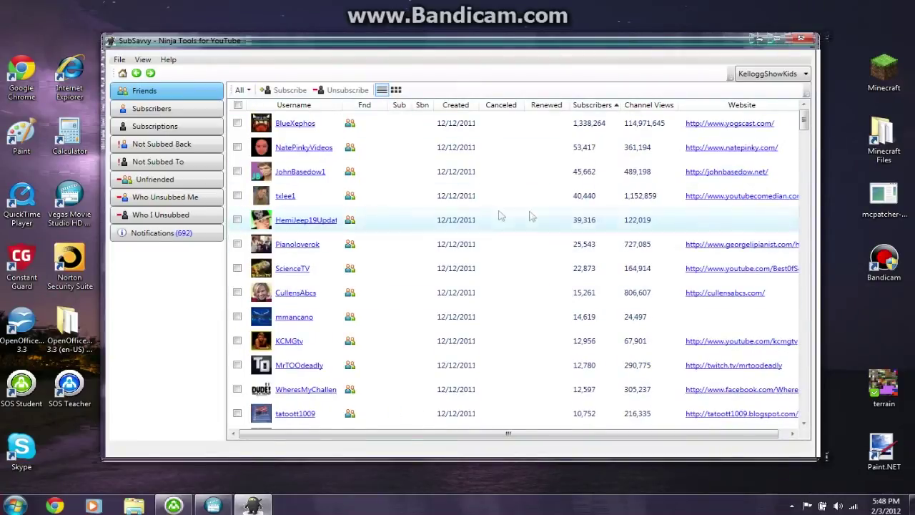
# - Look through the subscribers list, sorting it by subscriber count with the lowest first and again with the highest first
pyautogui.click(151, 110)
pyautogui.scroll(-10, 296, 221)
pyautogui.scroll(10, 378, 179)
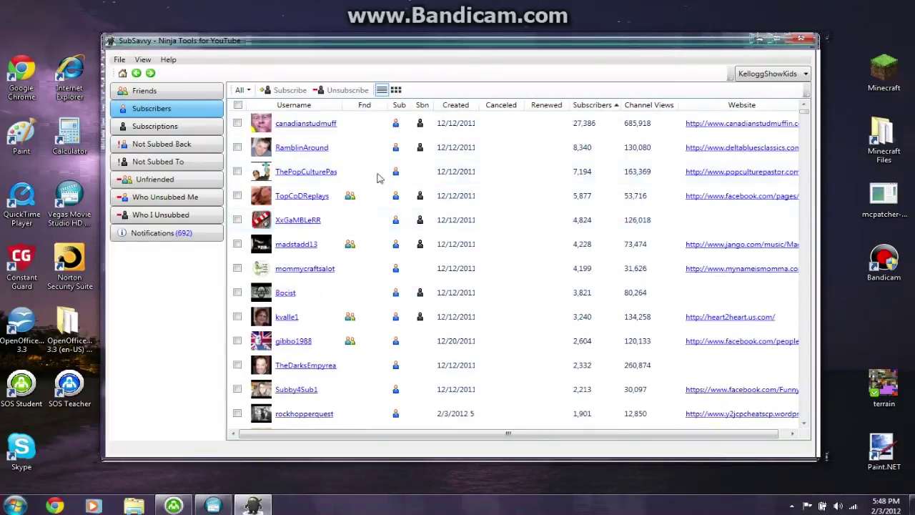
pyautogui.click(592, 106)
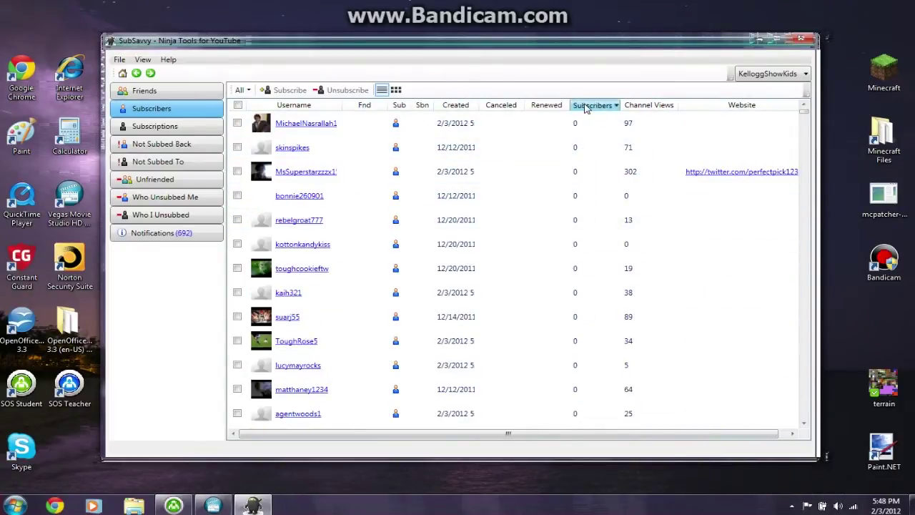
pyautogui.click(584, 105)
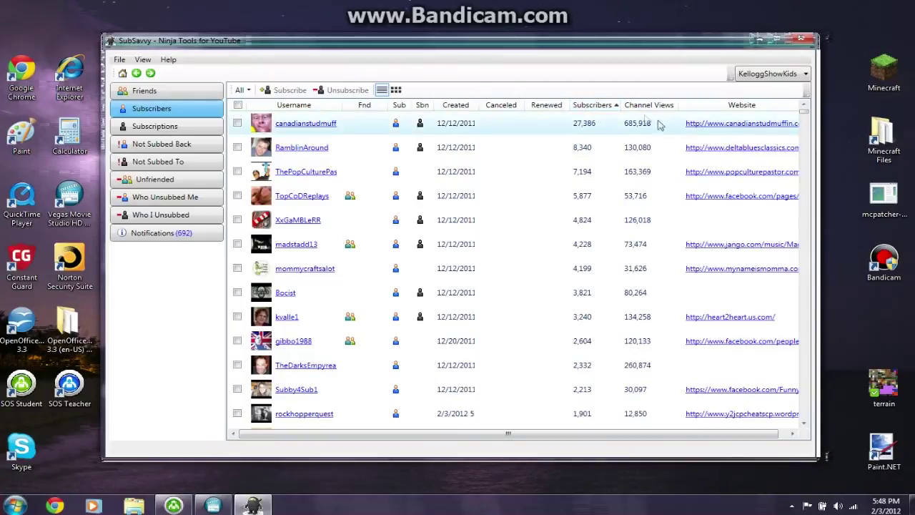
pyautogui.scroll(-3, 720, 272)
pyautogui.scroll(3, 272, 205)
pyautogui.scroll(-3, 286, 373)
pyautogui.scroll(5, 286, 367)
# - Look through the subscriptions list, tick the second listed channel and untick it again
pyautogui.click(139, 127)
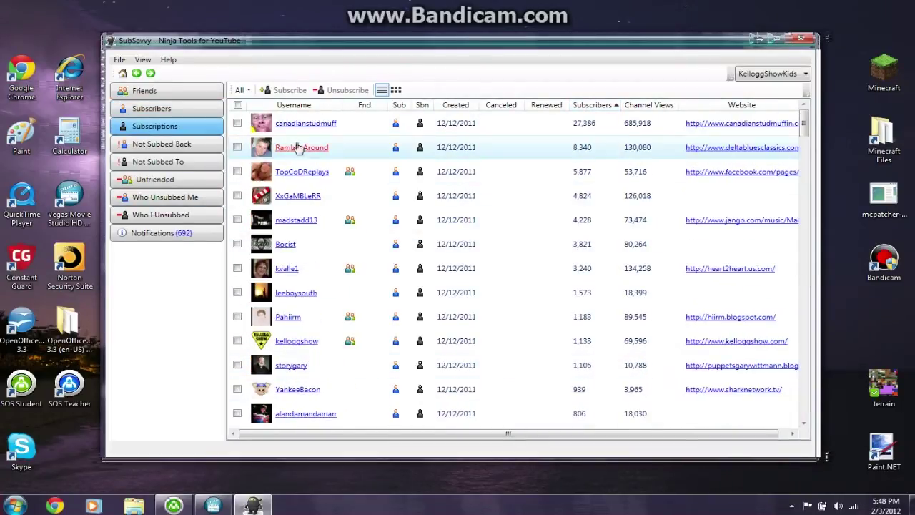
pyautogui.scroll(-10, 340, 214)
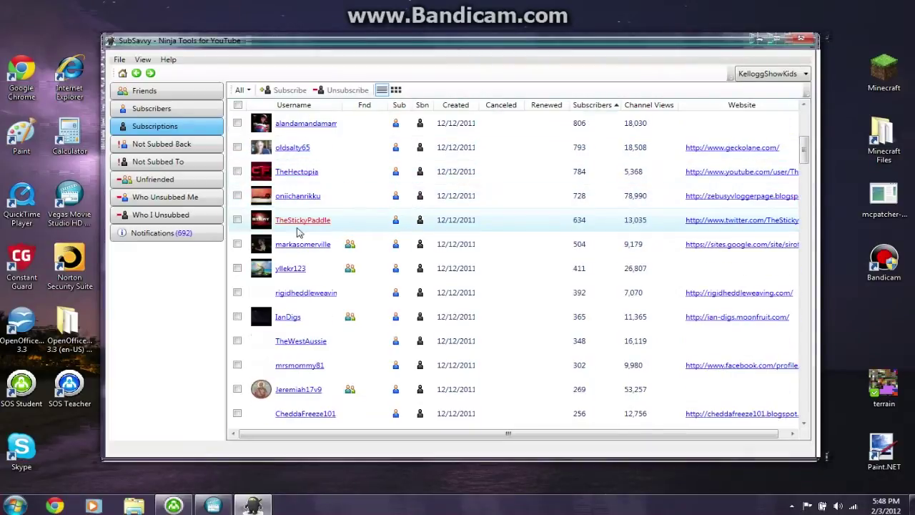
pyautogui.scroll(-20, 386, 272)
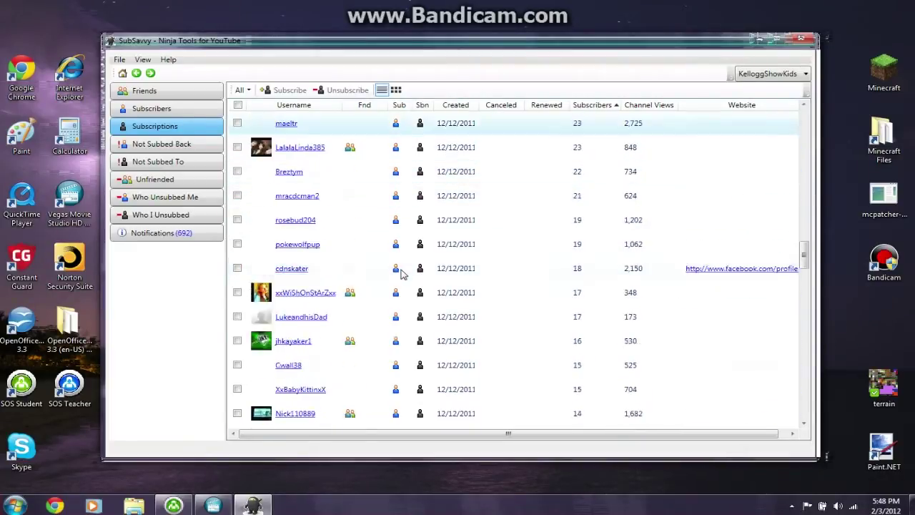
pyautogui.scroll(20, 402, 274)
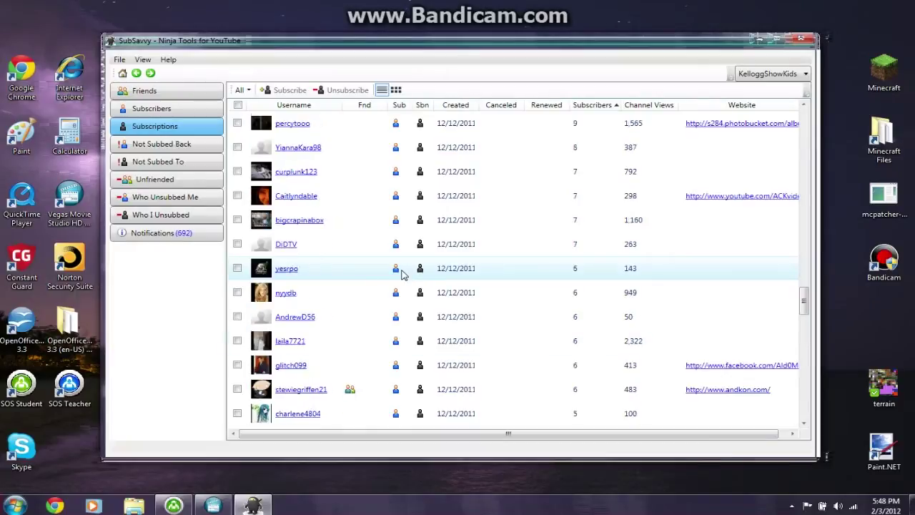
pyautogui.scroll(15, 401, 274)
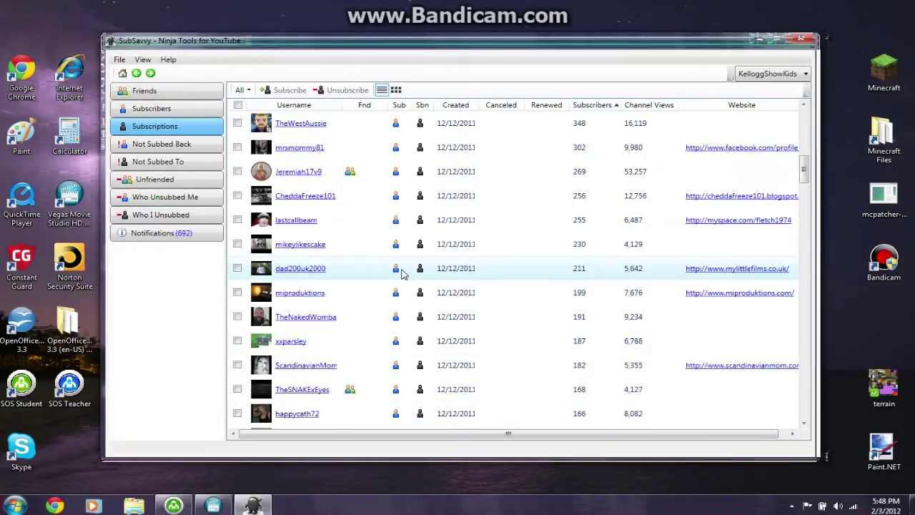
pyautogui.scroll(1, 241, 147)
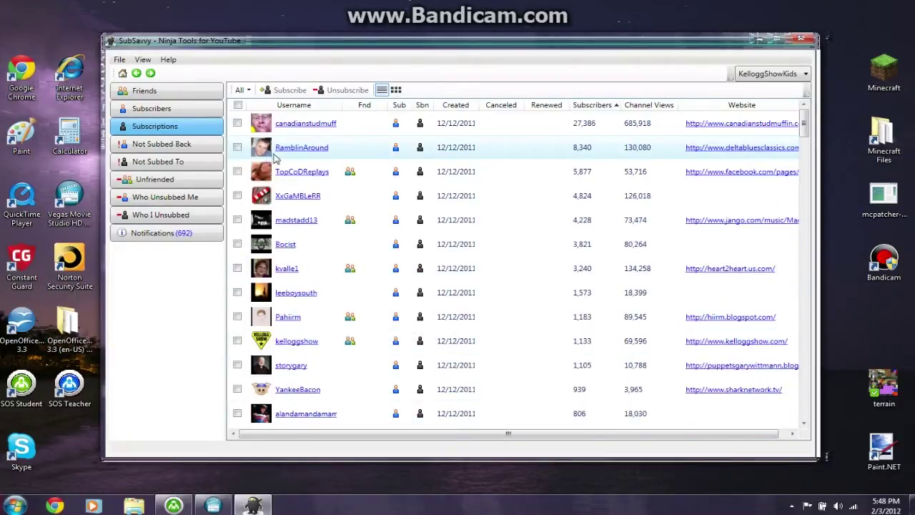
pyautogui.click(240, 147)
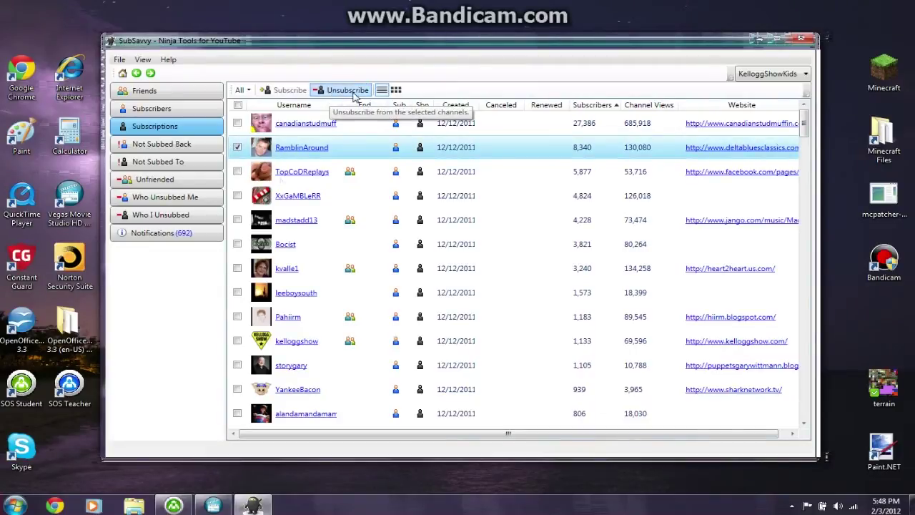
pyautogui.click(236, 147)
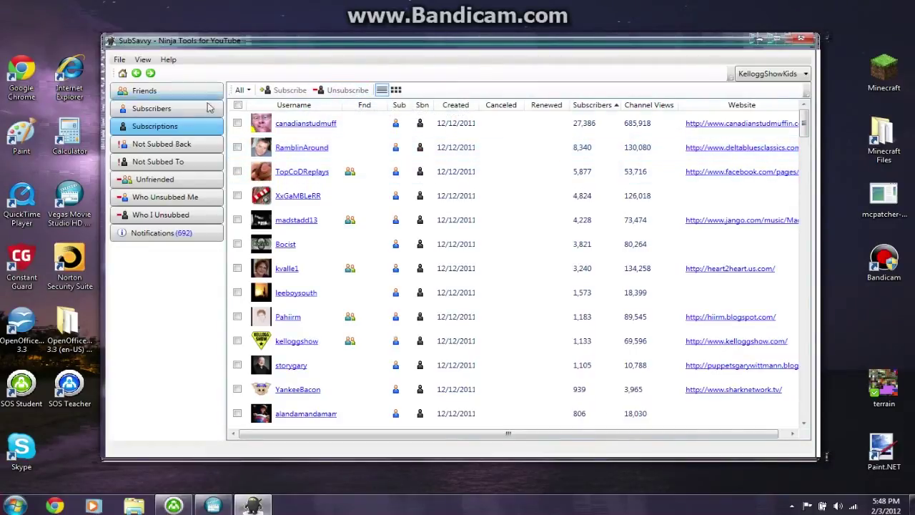
# - Show the subscriptions that have not subbed back and move the program window slightly higher on the desktop
pyautogui.click(134, 146)
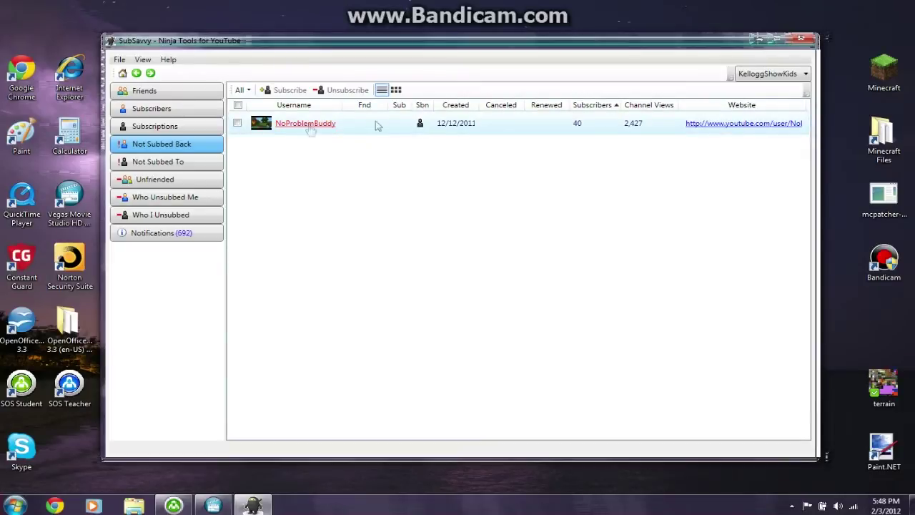
pyautogui.moveTo(665, 47); pyautogui.dragTo(663, 36)
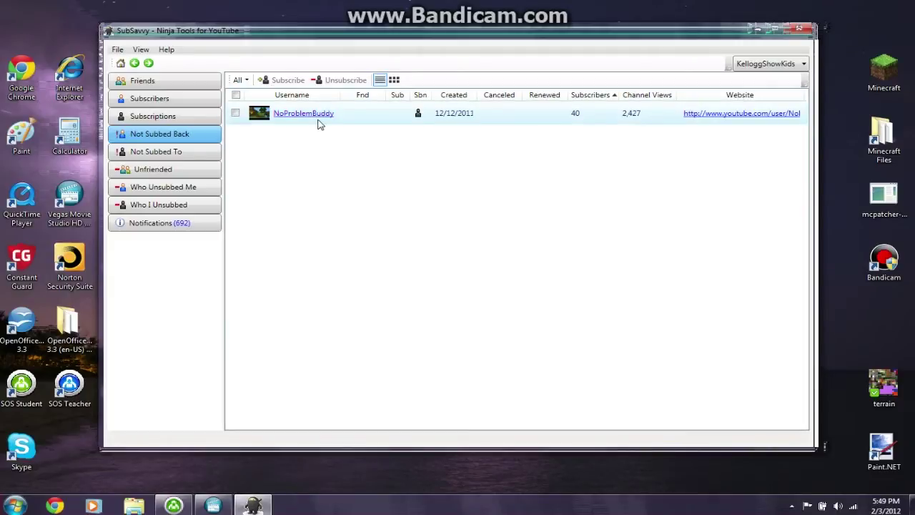
# - Look through the Not Subbed To list and sort it by username in reverse alphabetical order
pyautogui.click(151, 155)
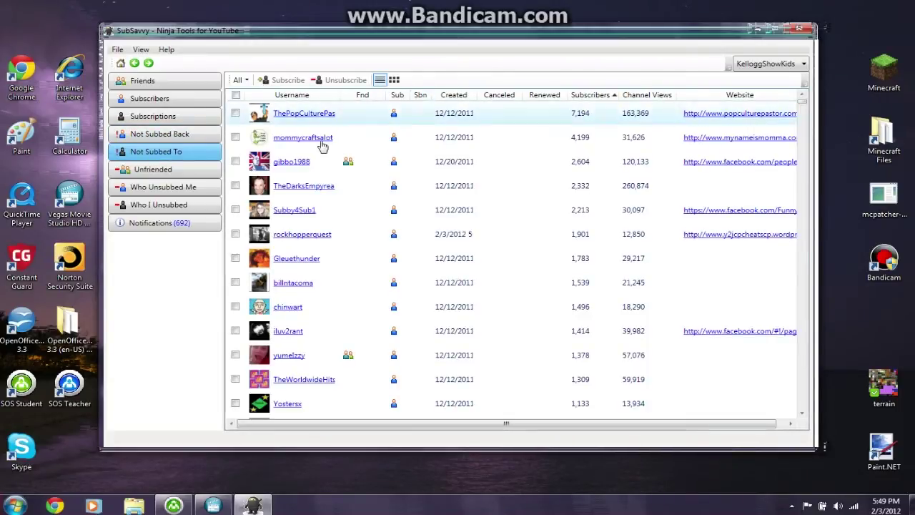
pyautogui.scroll(-5, 334, 234)
pyautogui.scroll(-10, 334, 234)
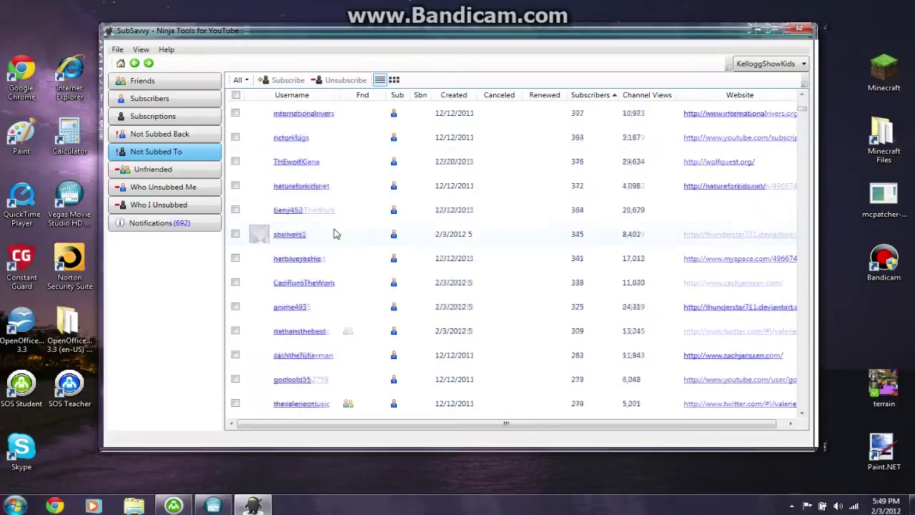
pyautogui.moveTo(804, 118); pyautogui.dragTo(797, 83)
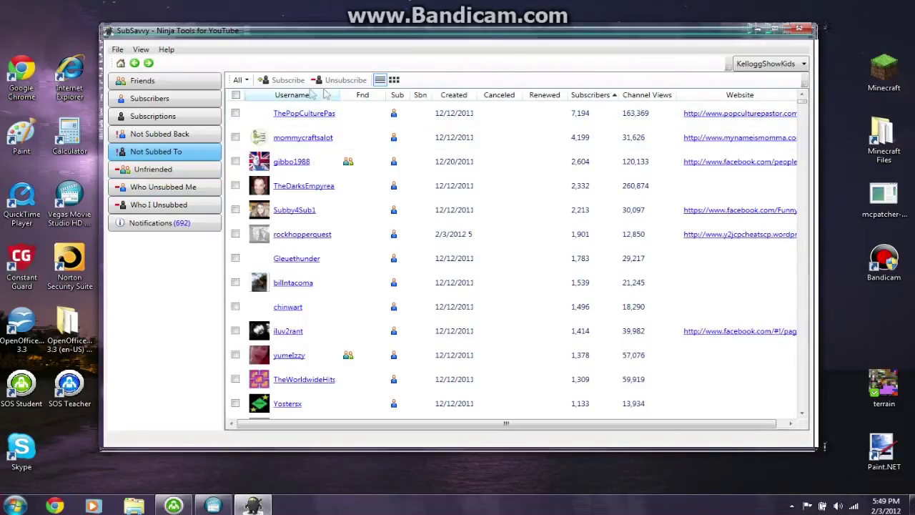
pyautogui.click(264, 96)
pyautogui.click(335, 97)
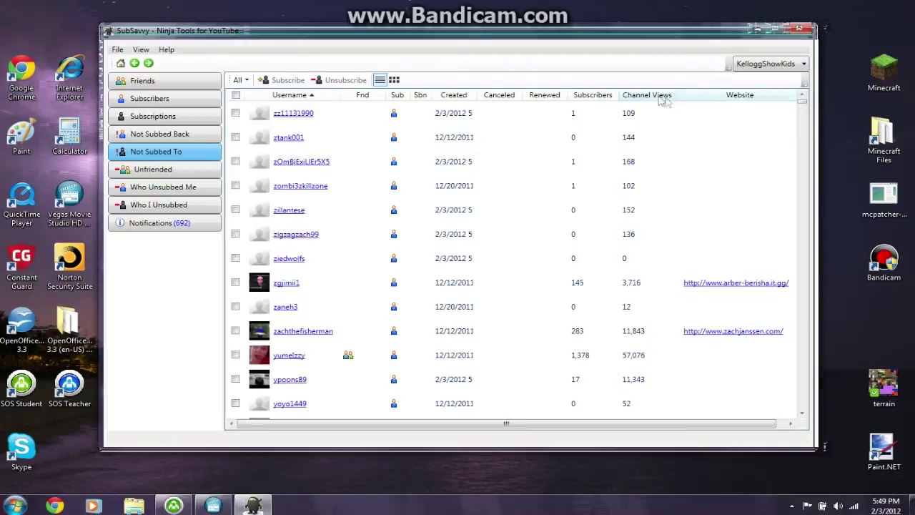
# - Check the Unfriended list and look through all channels in the Who Unsubbed Me list
pyautogui.click(146, 172)
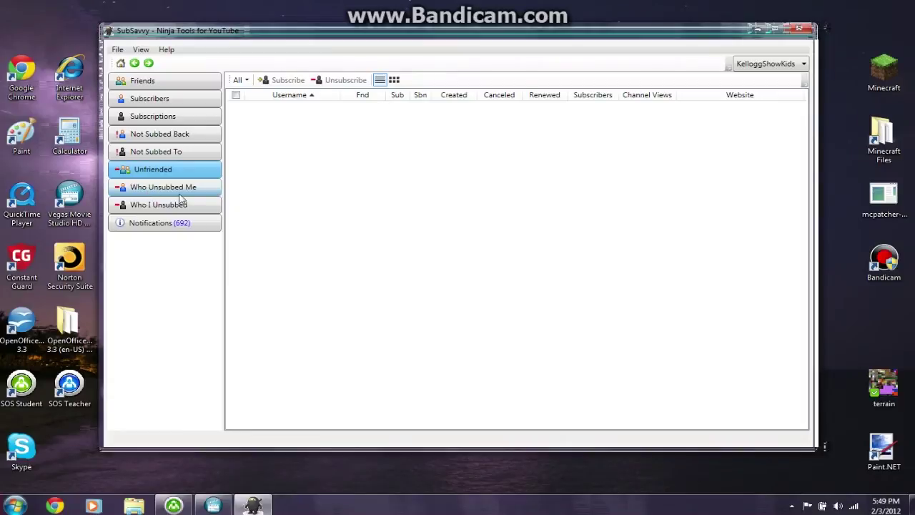
pyautogui.click(145, 189)
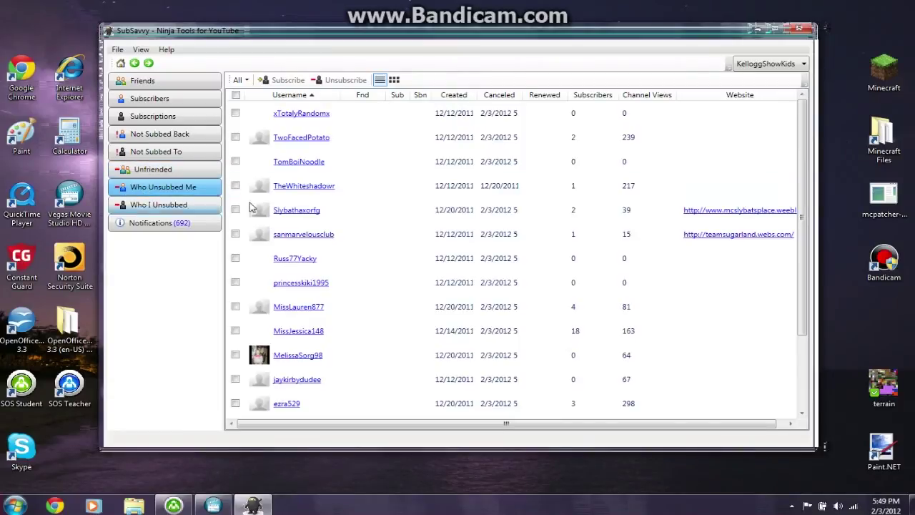
pyautogui.scroll(-2, 296, 288)
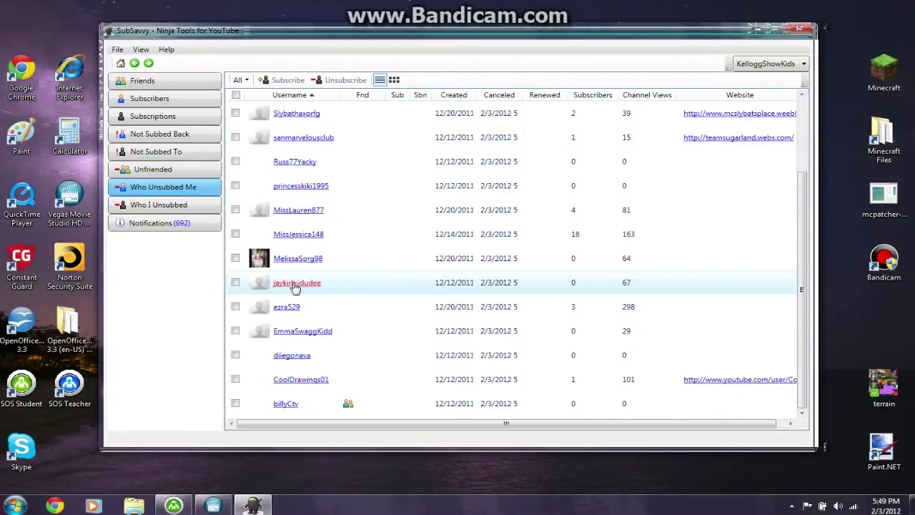
pyautogui.scroll(2, 300, 267)
pyautogui.scroll(-2, 300, 265)
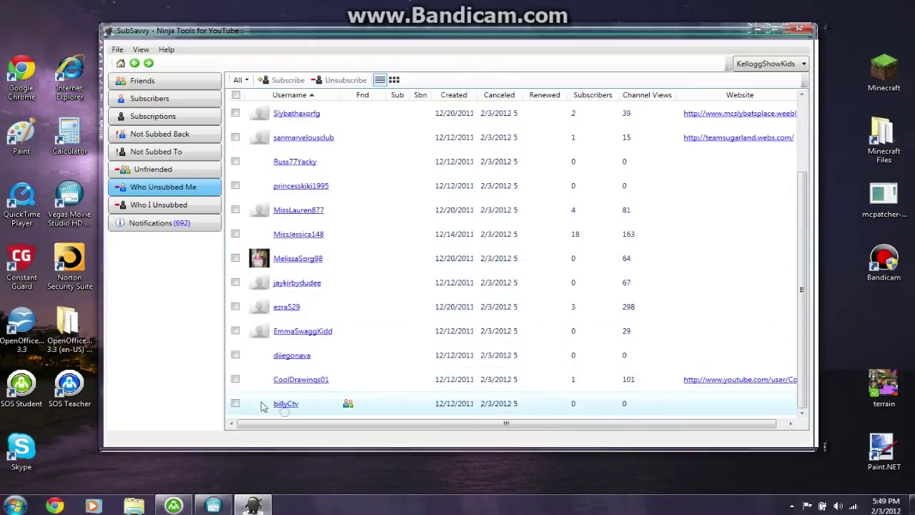
pyautogui.scroll(2, 431, 328)
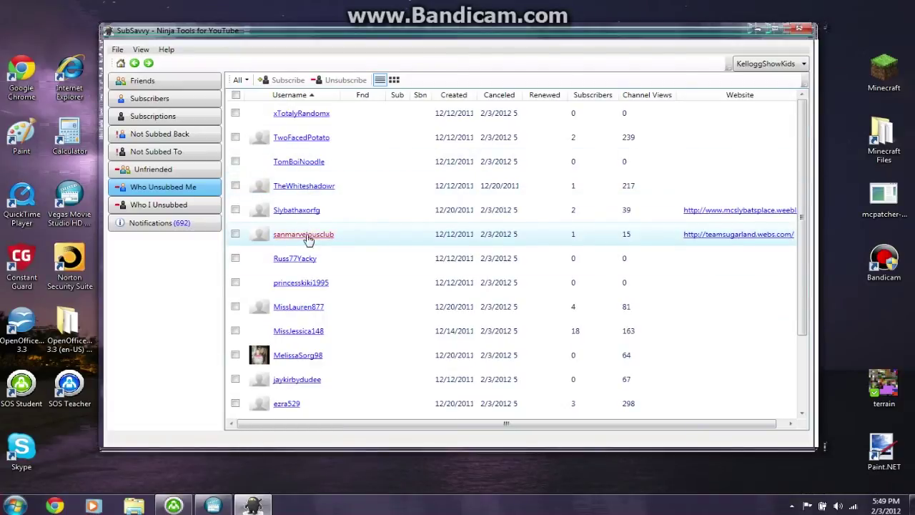
# - Widen the Sub column slightly in the Who Unsubbed Me list and look over its channels
pyautogui.moveTo(411, 97); pyautogui.dragTo(421, 96)
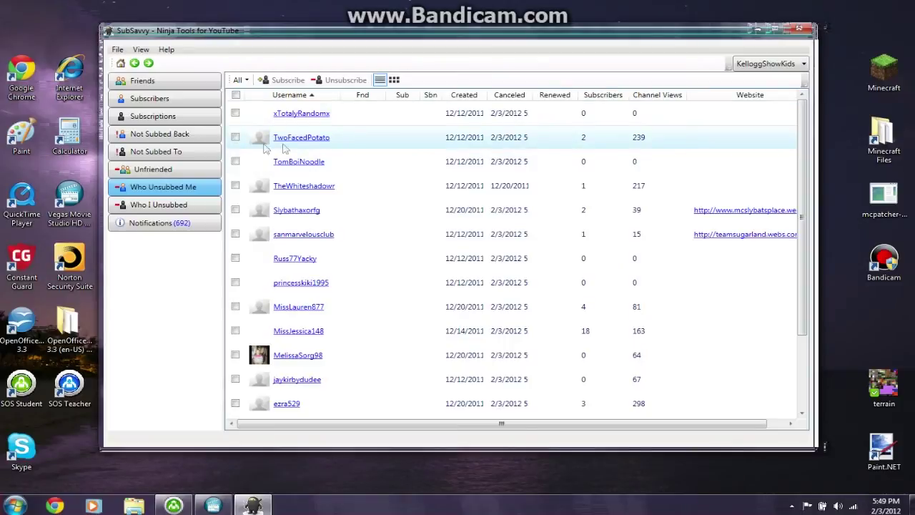
pyautogui.scroll(-2, 403, 128)
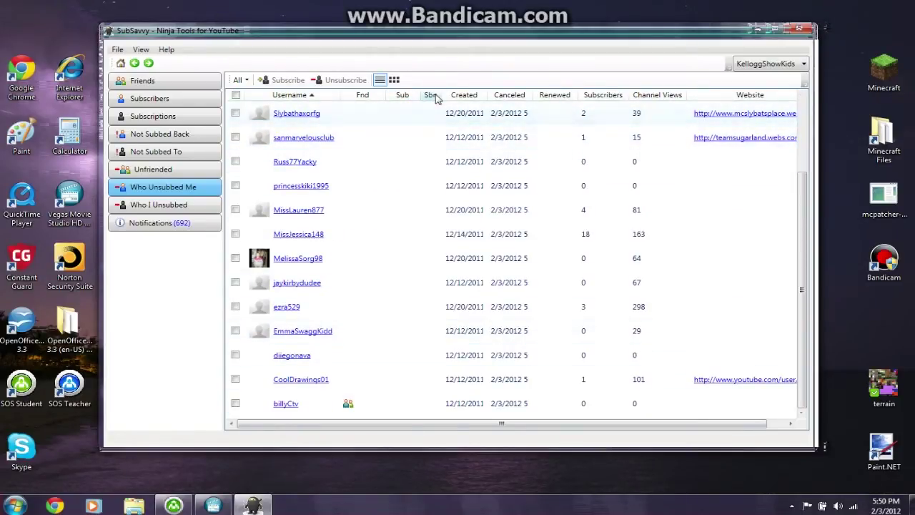
pyautogui.scroll(2, 384, 138)
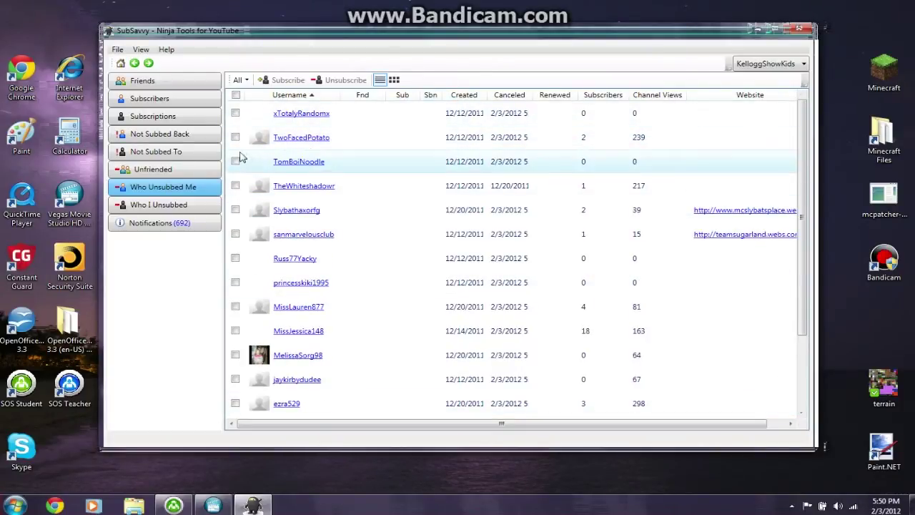
pyautogui.scroll(-1, 308, 163)
pyautogui.scroll(1, 336, 156)
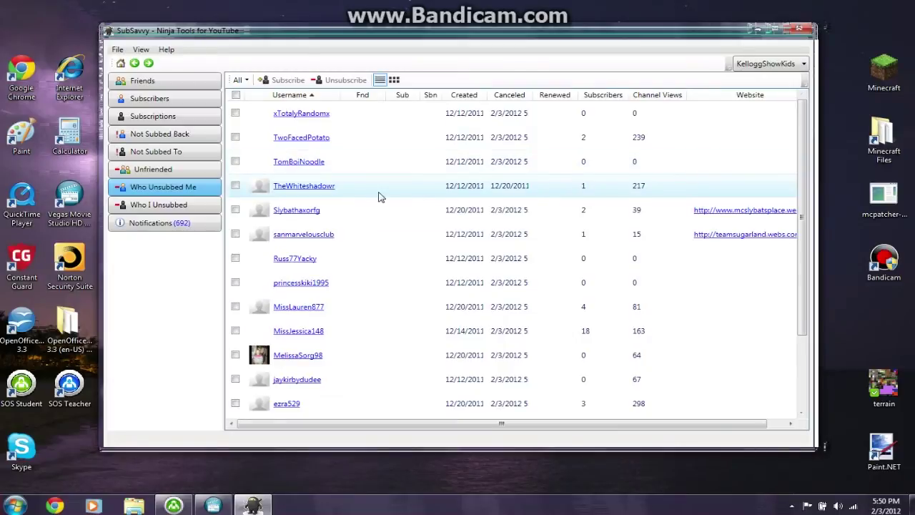
# - Check the Who I Unsubbed list and review the Who Unsubbed Me list once more
pyautogui.click(136, 207)
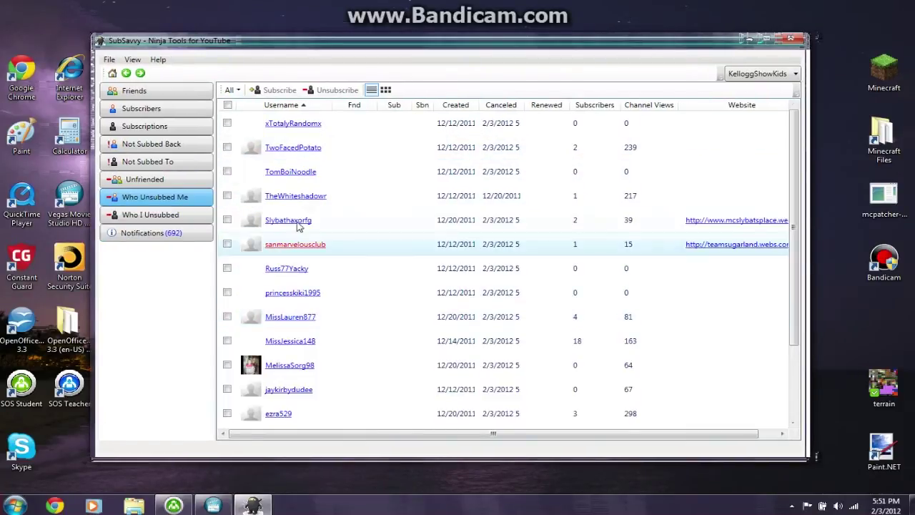
pyautogui.scroll(-2, 302, 215)
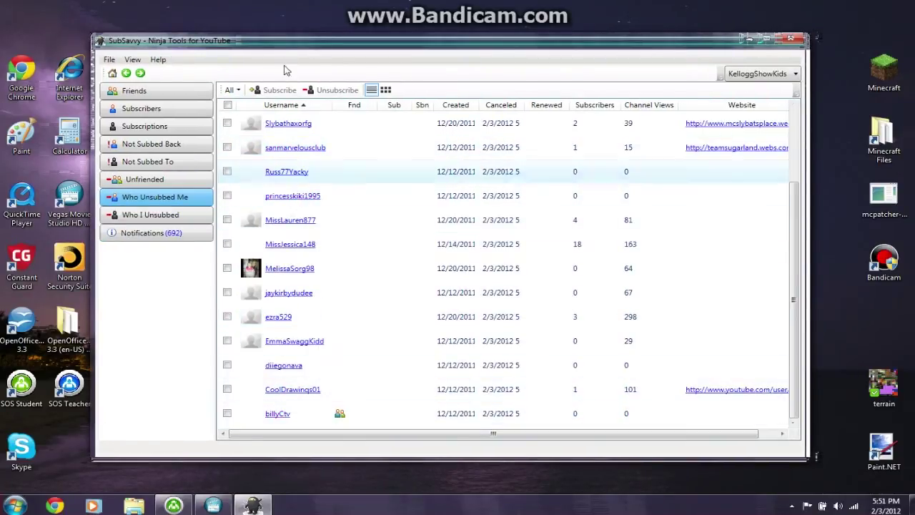
pyautogui.scroll(2, 293, 178)
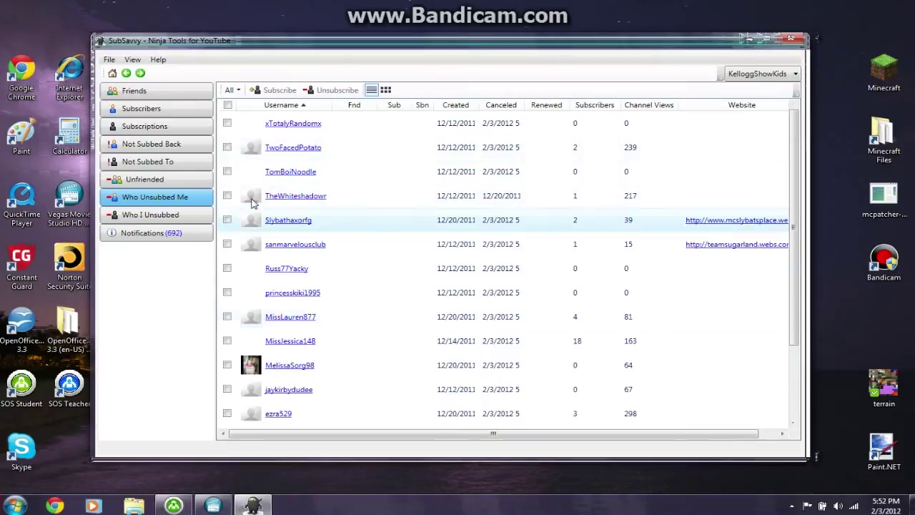
pyautogui.scroll(-2, 429, 229)
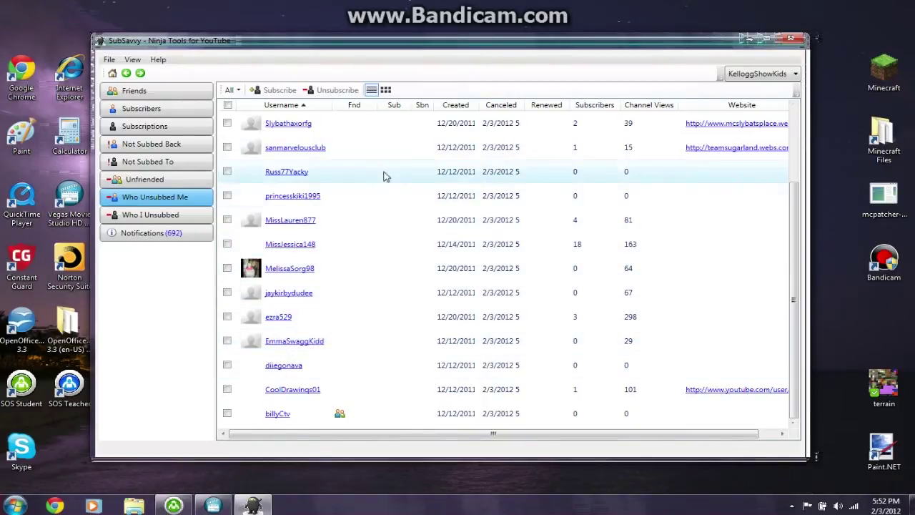
# - Look over the Who Unsubbed Me list once more and browse through the Notifications log
pyautogui.scroll(2, 403, 255)
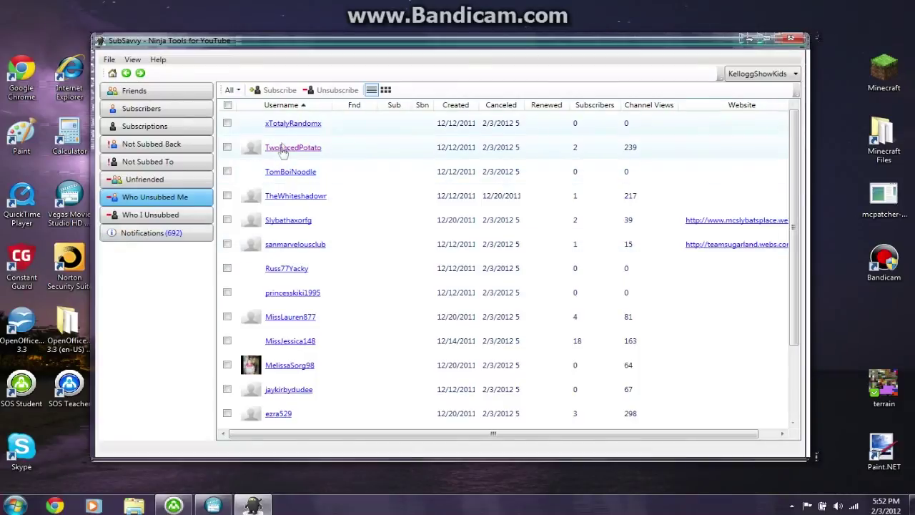
pyautogui.scroll(-2, 290, 117)
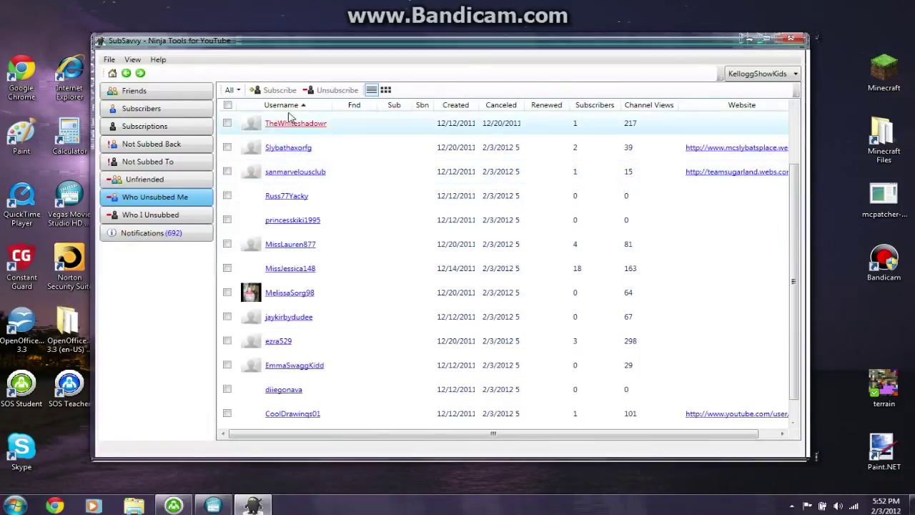
pyautogui.click(153, 238)
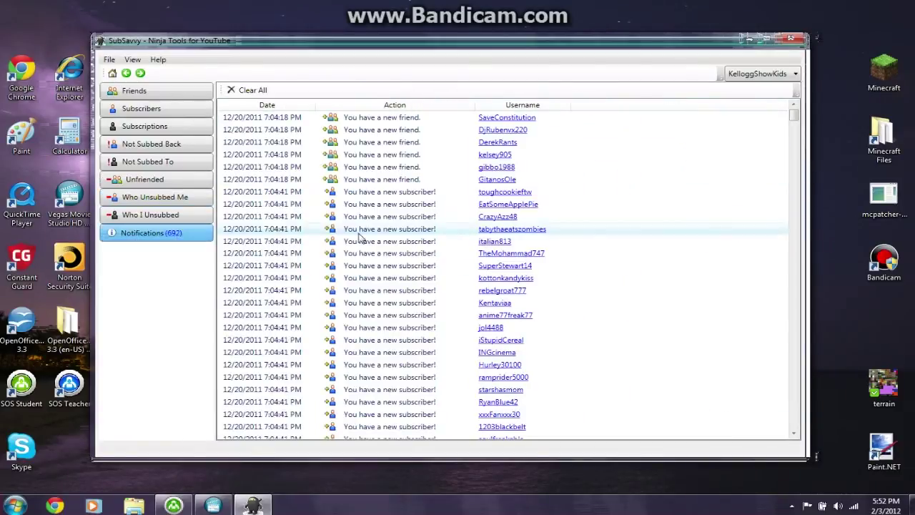
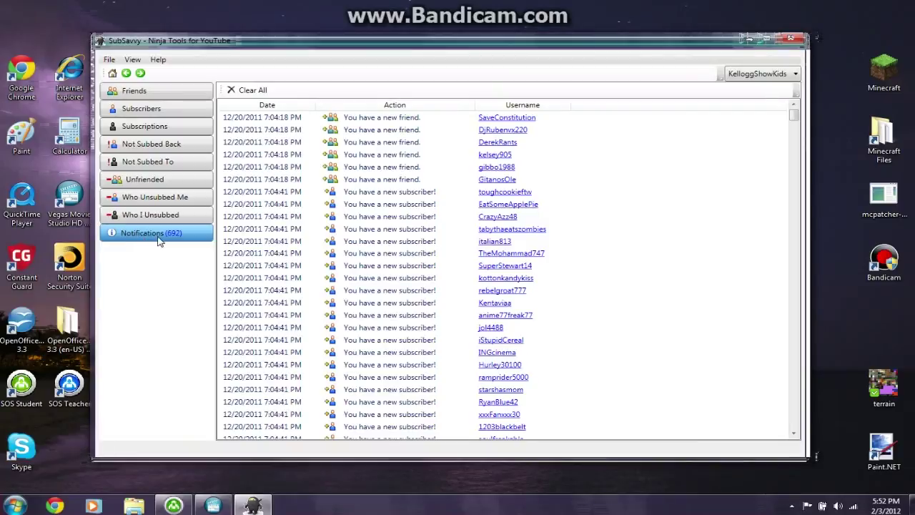
pyautogui.click(150, 214)
pyautogui.click(147, 234)
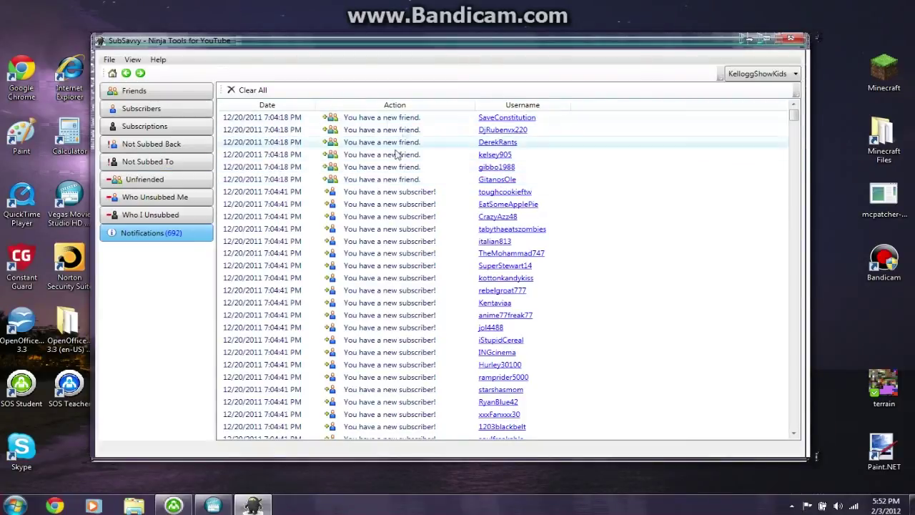
pyautogui.scroll(-10, 372, 200)
pyautogui.scroll(-3, 400, 339)
pyautogui.scroll(10, 389, 297)
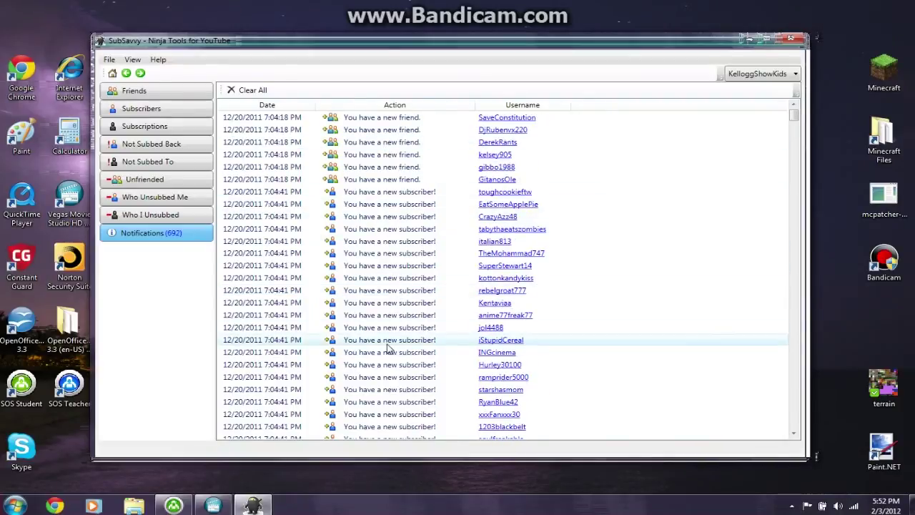
# - Sort the notifications by username in both directions, and by action with the new-friend entries first
pyautogui.click(518, 106)
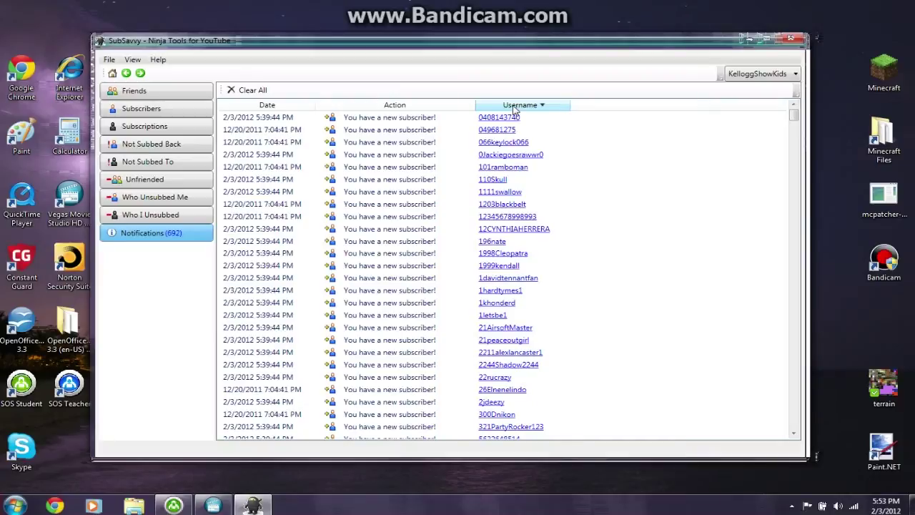
pyautogui.click(514, 107)
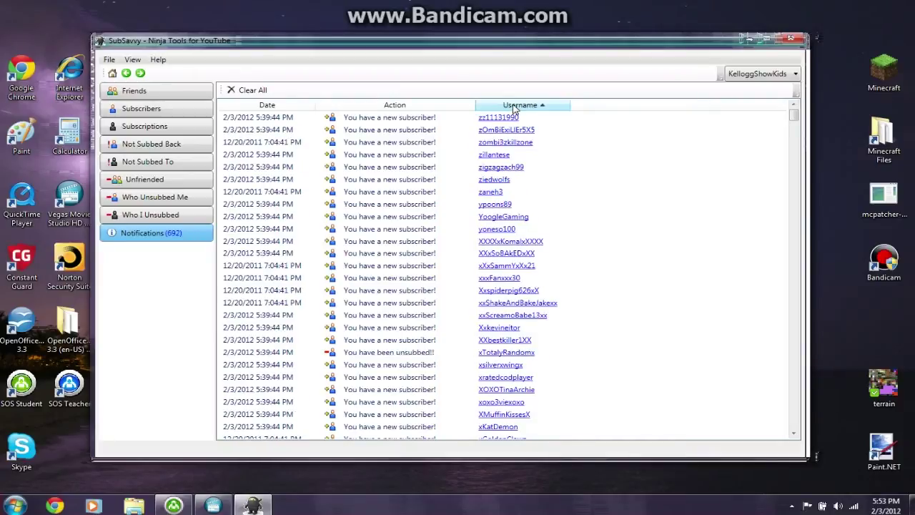
pyautogui.click(414, 106)
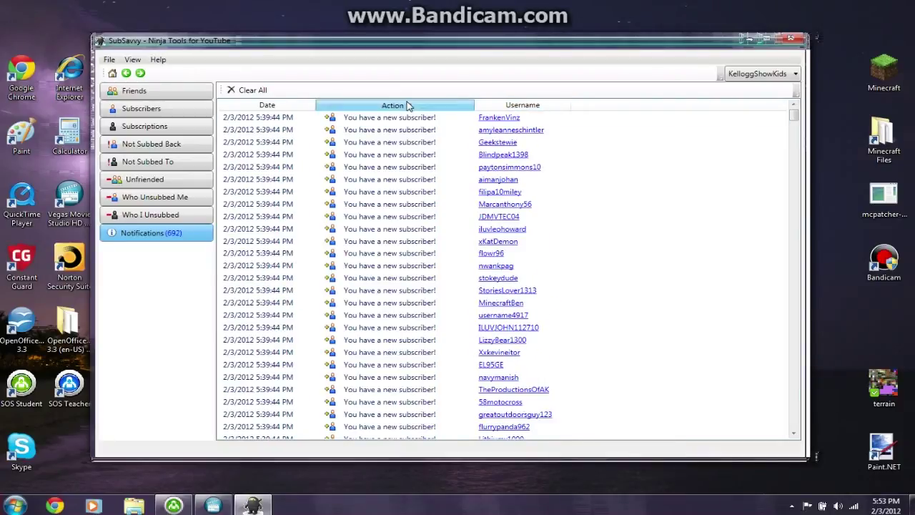
pyautogui.click(409, 106)
# - Look through the notifications grouped by action, covering new friends, channels unsubscribed from and channels that unsubbed
pyautogui.scroll(-4, 393, 214)
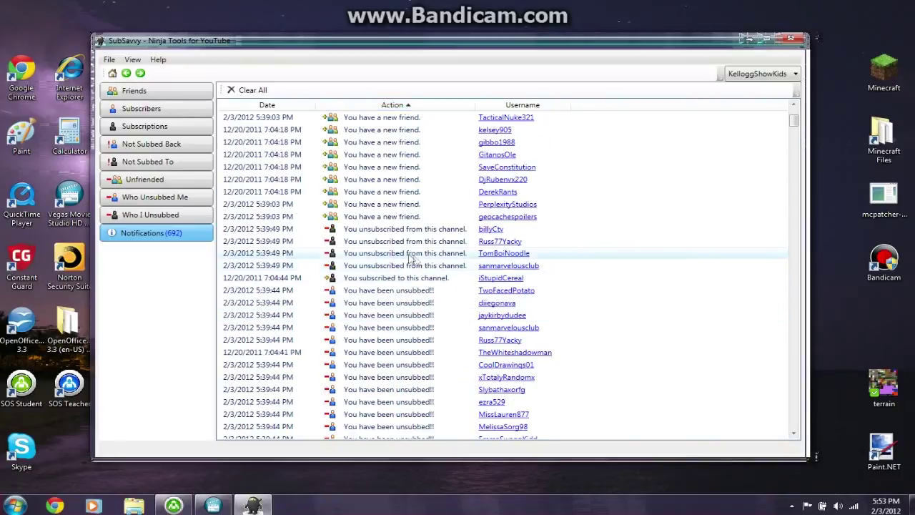
pyautogui.scroll(-6, 401, 286)
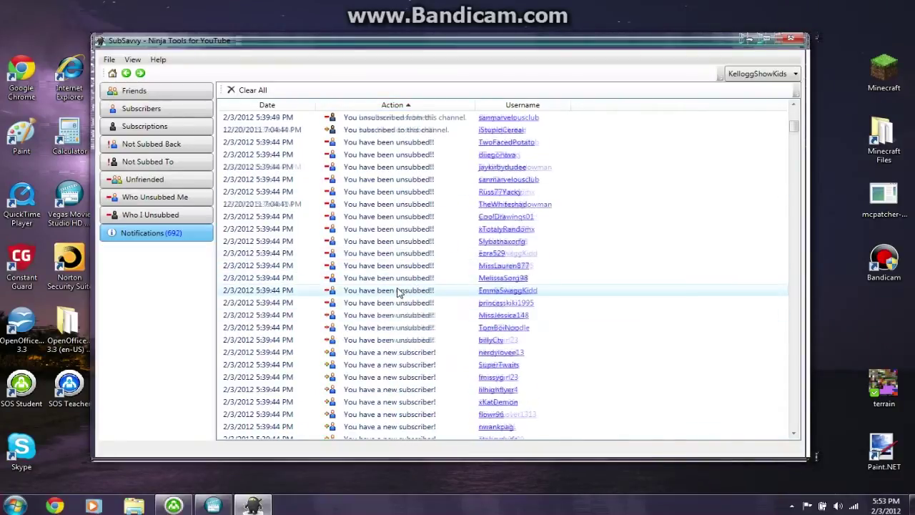
pyautogui.scroll(3, 398, 292)
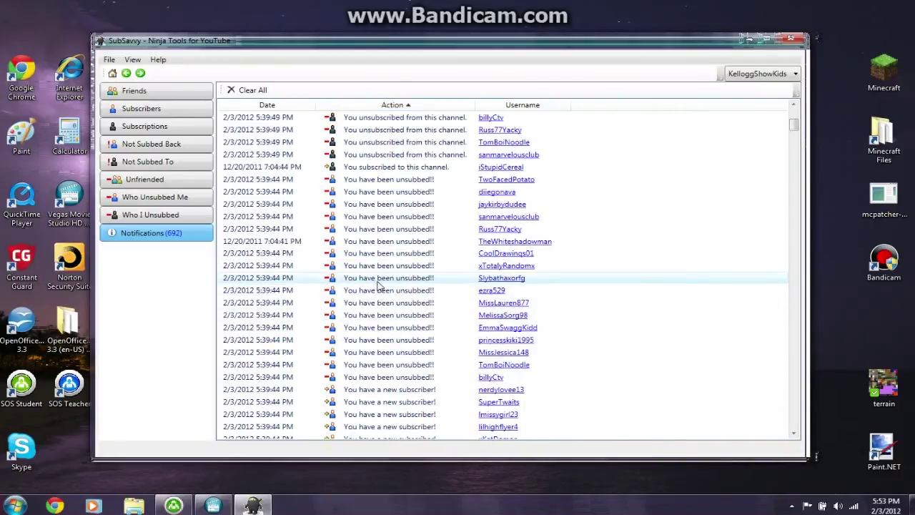
pyautogui.scroll(1, 373, 284)
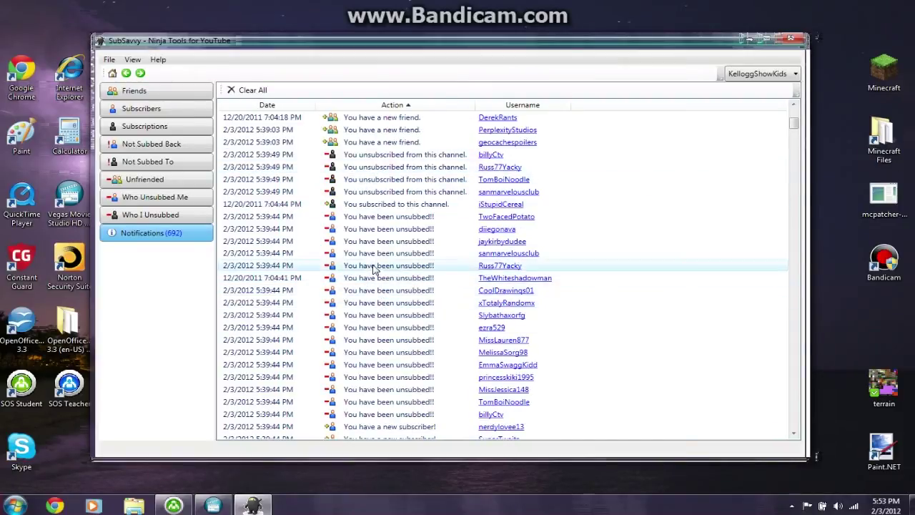
pyautogui.scroll(-1, 372, 256)
pyautogui.scroll(8, 368, 252)
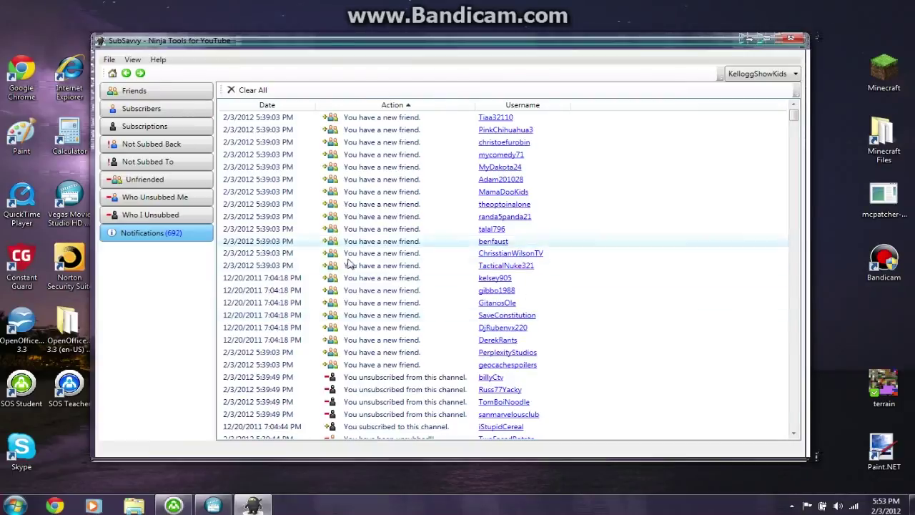
pyautogui.scroll(-7, 368, 252)
pyautogui.scroll(6, 486, 182)
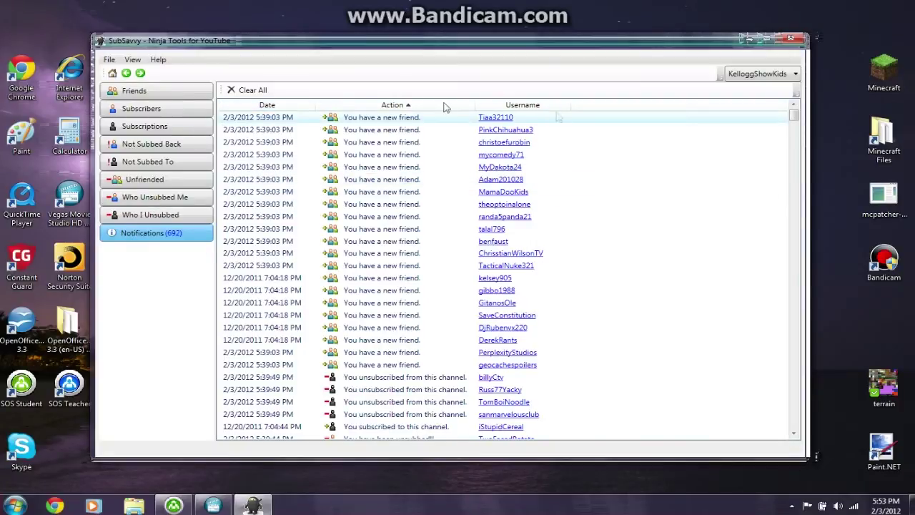
# - Delete all notifications from the log
pyautogui.click(231, 92)
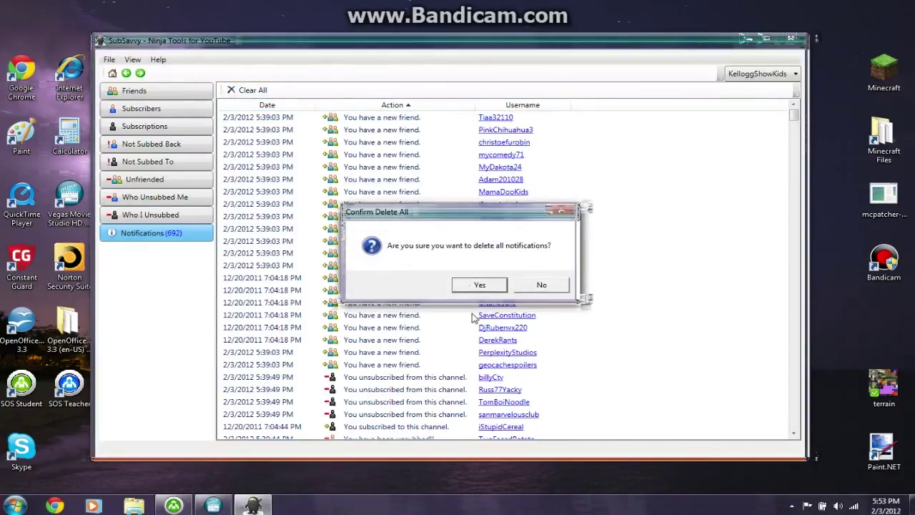
pyautogui.click(476, 285)
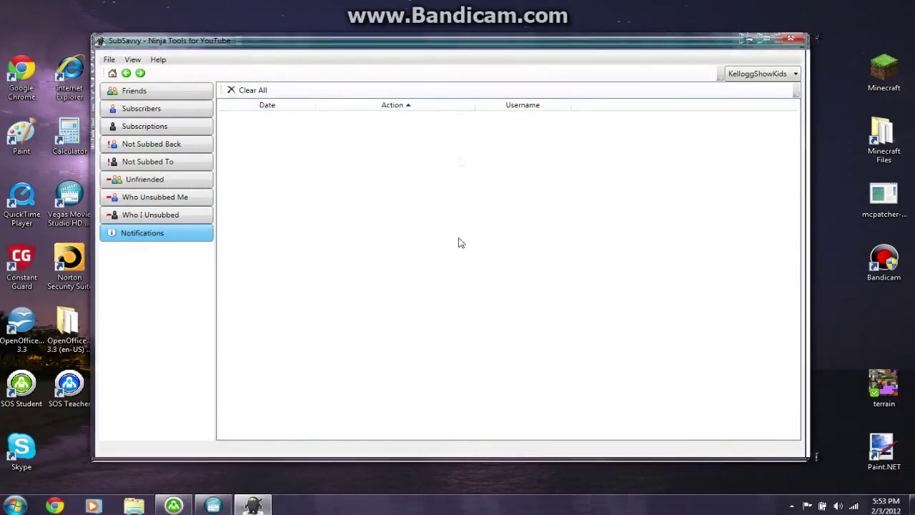
# - Try the back and forward page navigation from Notifications and from the Who I Unsubbed list
pyautogui.click(138, 74)
pyautogui.click(127, 75)
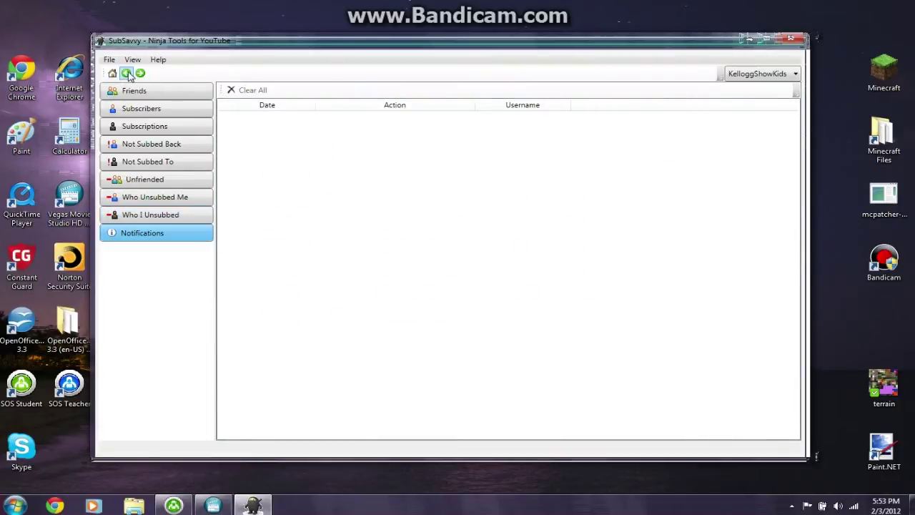
pyautogui.click(140, 73)
pyautogui.click(127, 74)
pyautogui.click(127, 214)
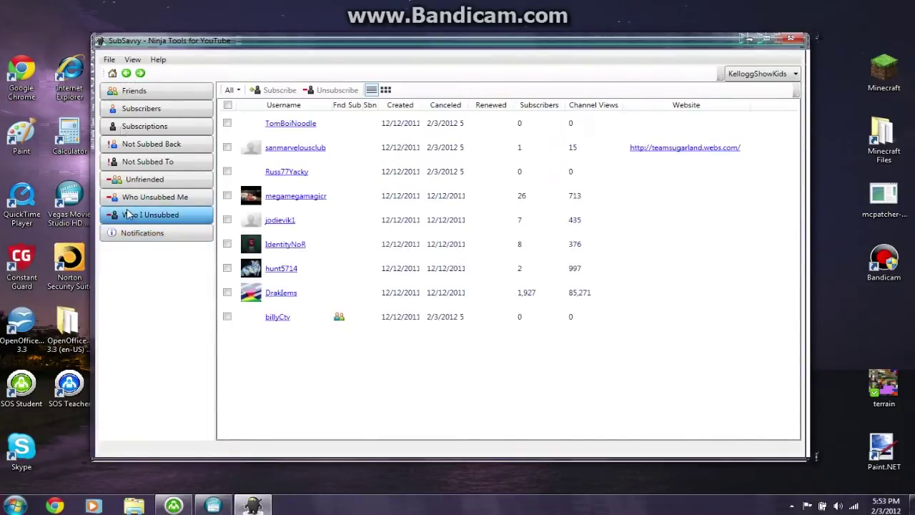
pyautogui.click(126, 73)
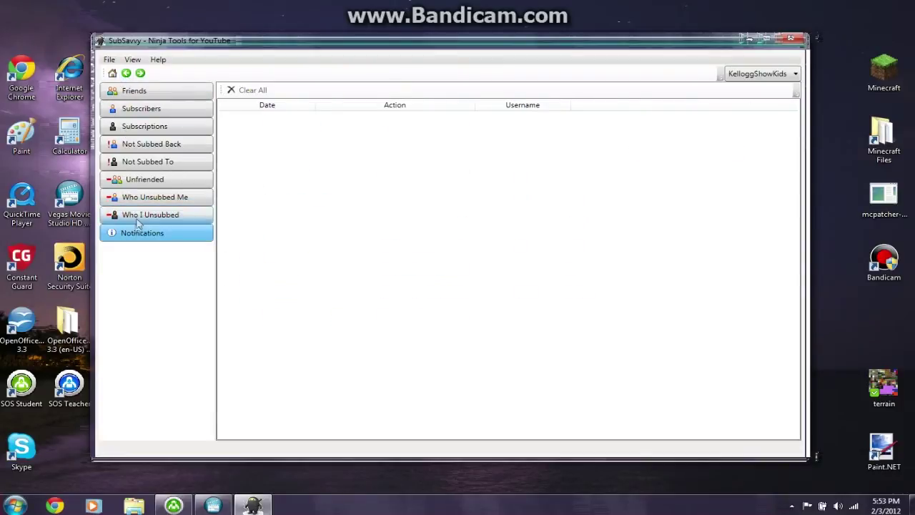
pyautogui.click(140, 73)
pyautogui.click(126, 73)
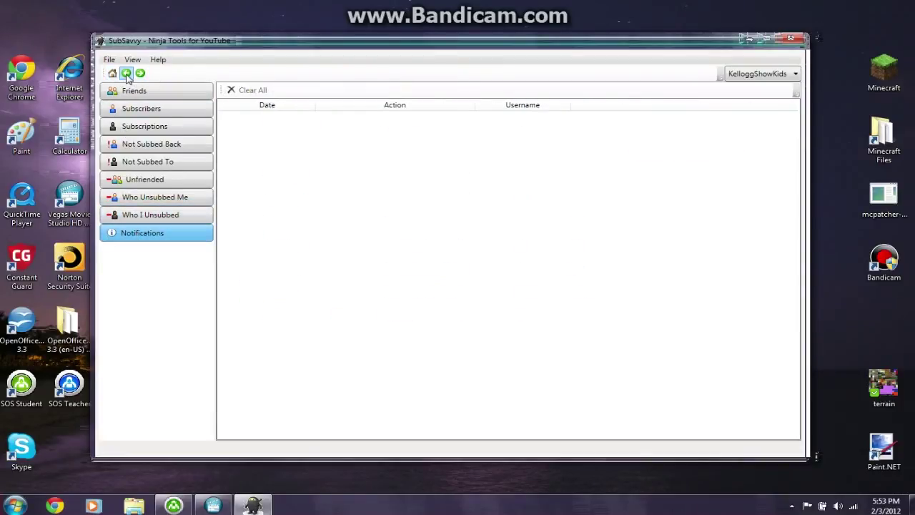
# - Check the Subscribers list and return to the Subscriptions list
pyautogui.click(140, 130)
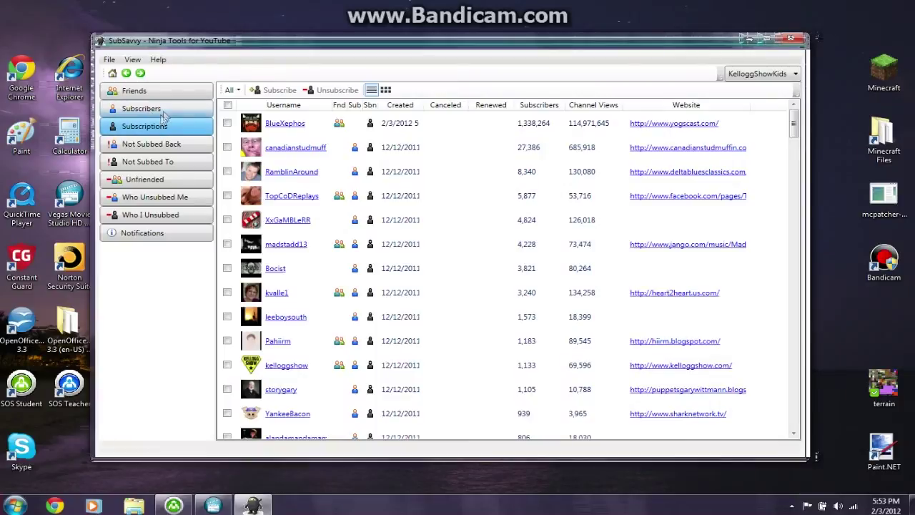
pyautogui.click(163, 111)
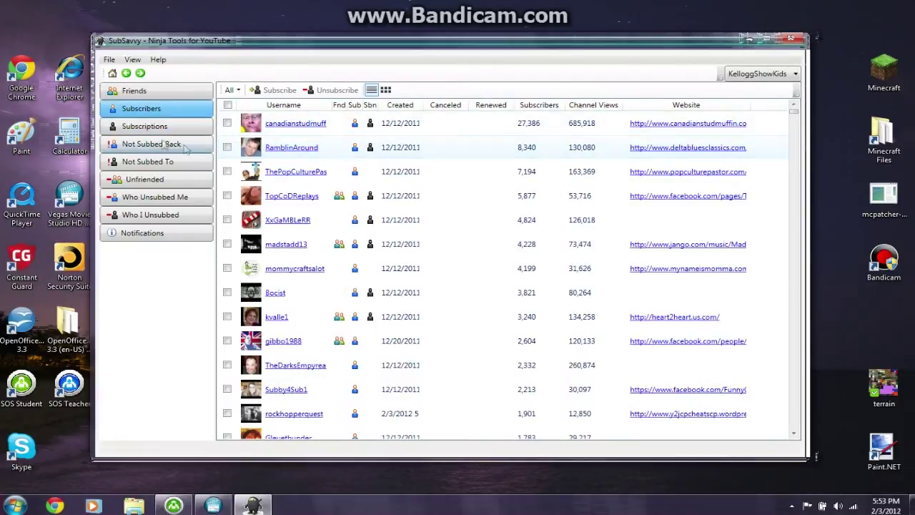
pyautogui.click(151, 133)
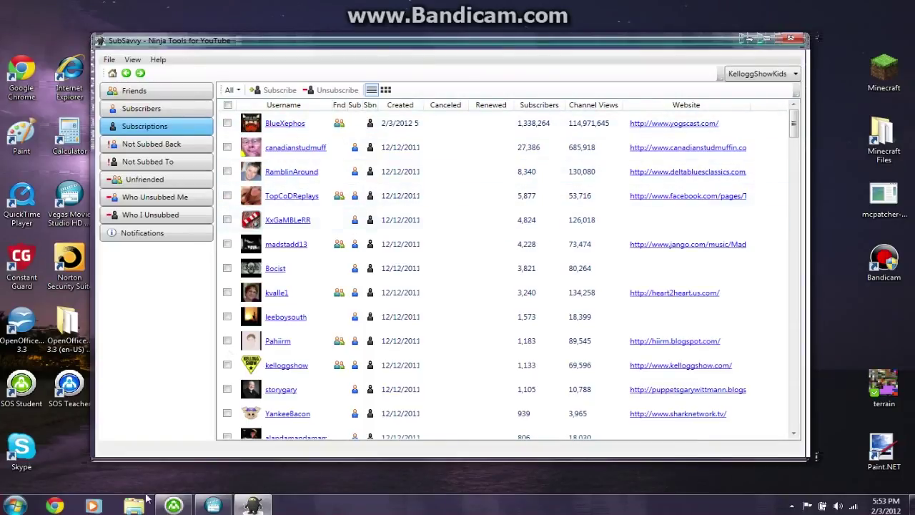
# - Open BlueXephos's channel page from the subscriptions, look through it in a maximized window, and restore the window size
pyautogui.click(284, 126)
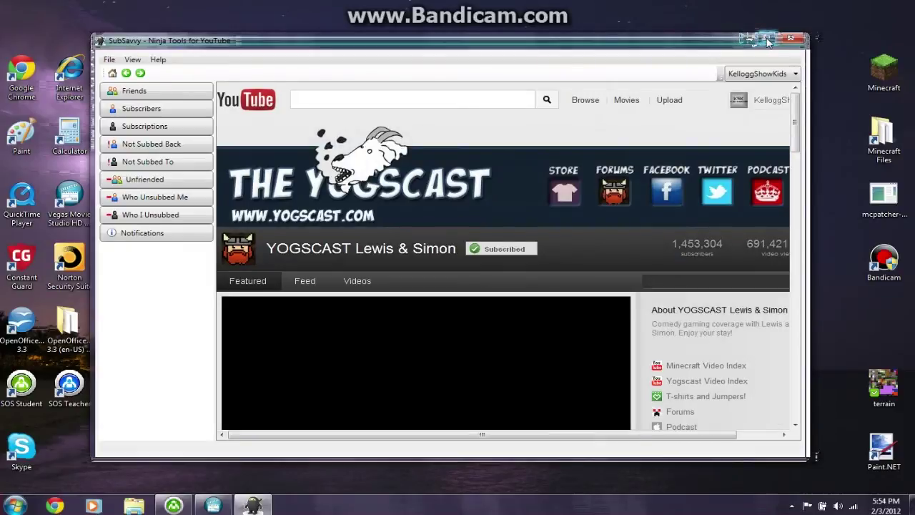
pyautogui.click(766, 39)
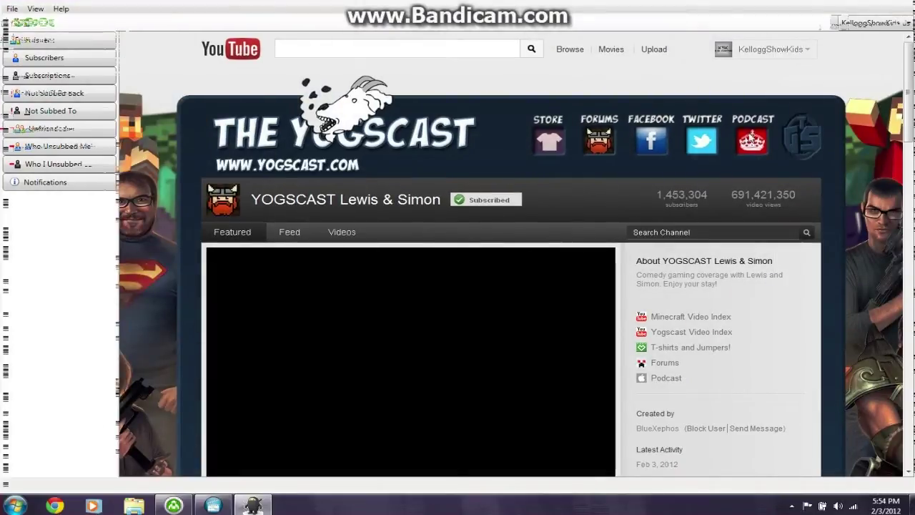
pyautogui.scroll(-3, 860, 114)
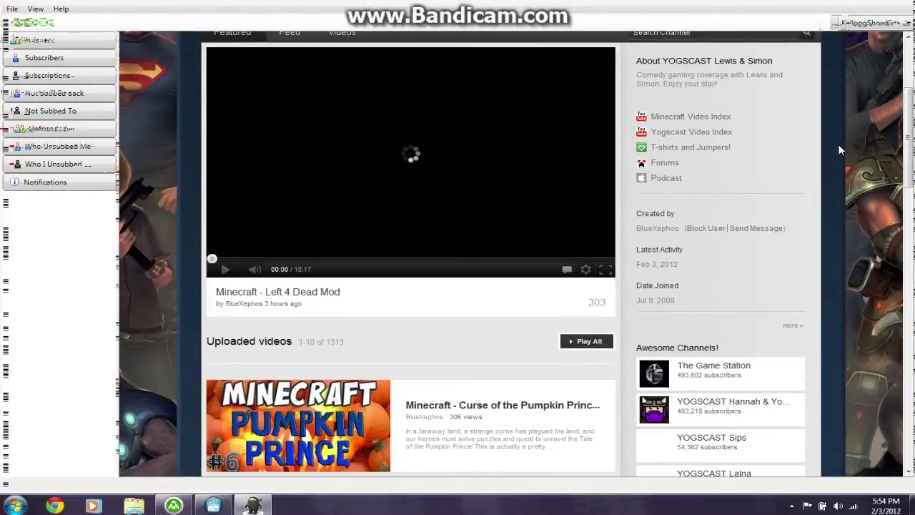
pyautogui.scroll(2, 310, 295)
pyautogui.scroll(-3, 852, 243)
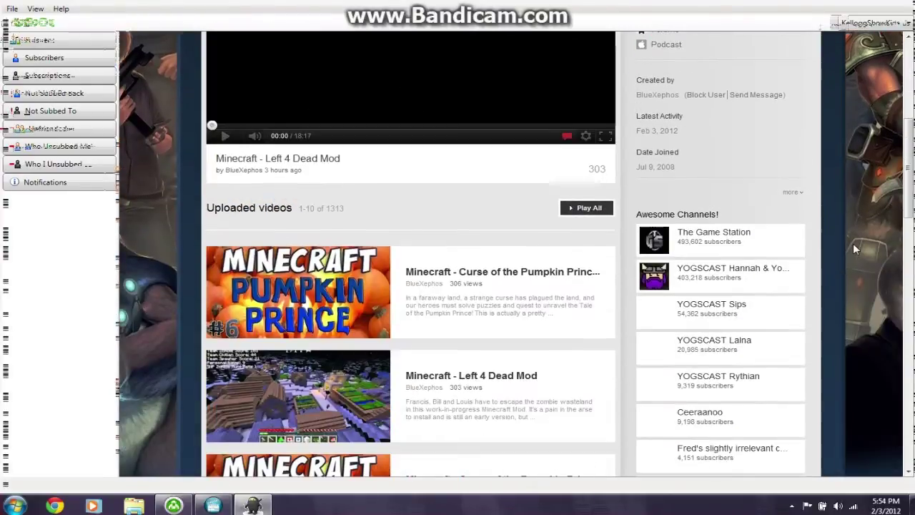
pyautogui.scroll(-3, 854, 247)
pyautogui.scroll(2, 854, 249)
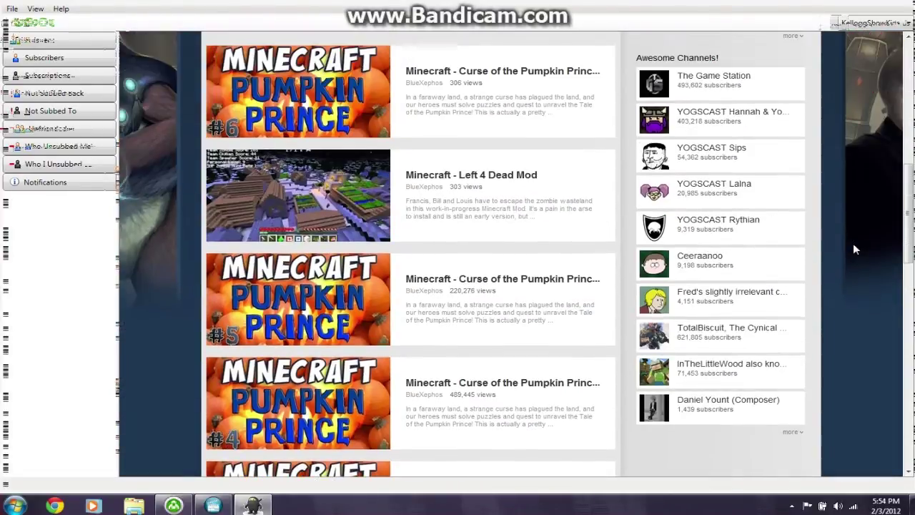
pyautogui.scroll(8, 852, 243)
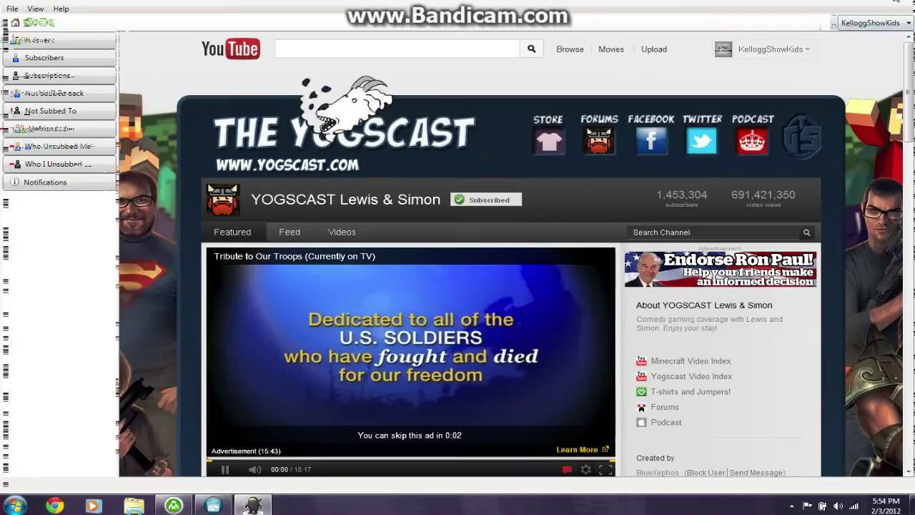
pyautogui.click(893, 2)
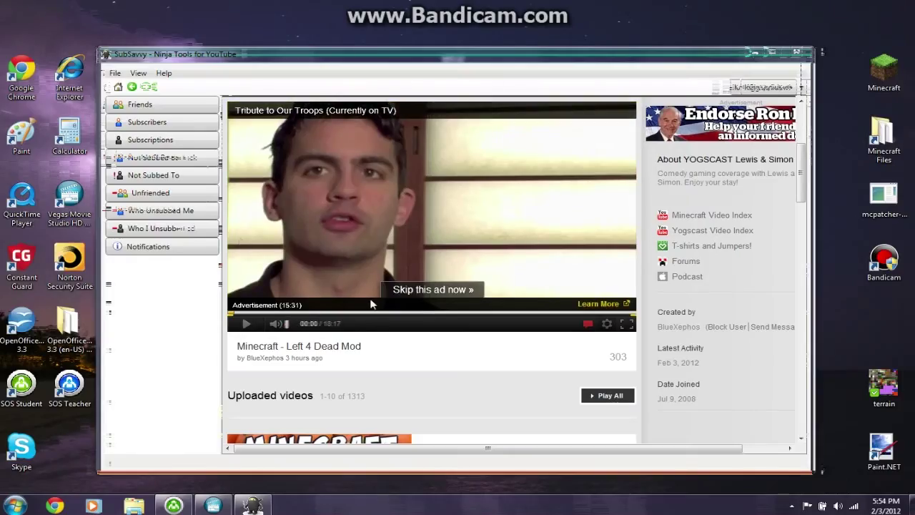
# - Browse the YOGSCAST channel's featured page, show its uploaded videos, and open the signed-in account's own channel page
pyautogui.scroll(3, 441, 356)
pyautogui.scroll(-7, 521, 312)
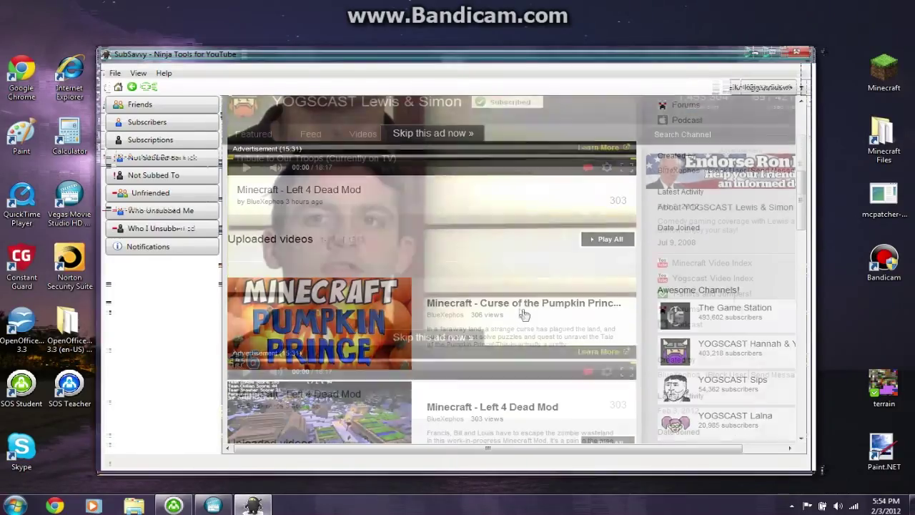
pyautogui.scroll(7, 365, 281)
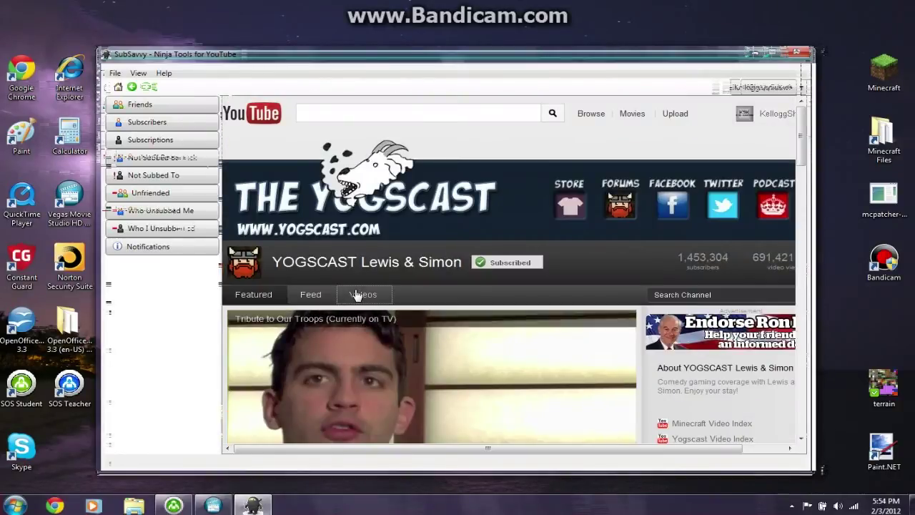
pyautogui.click(357, 293)
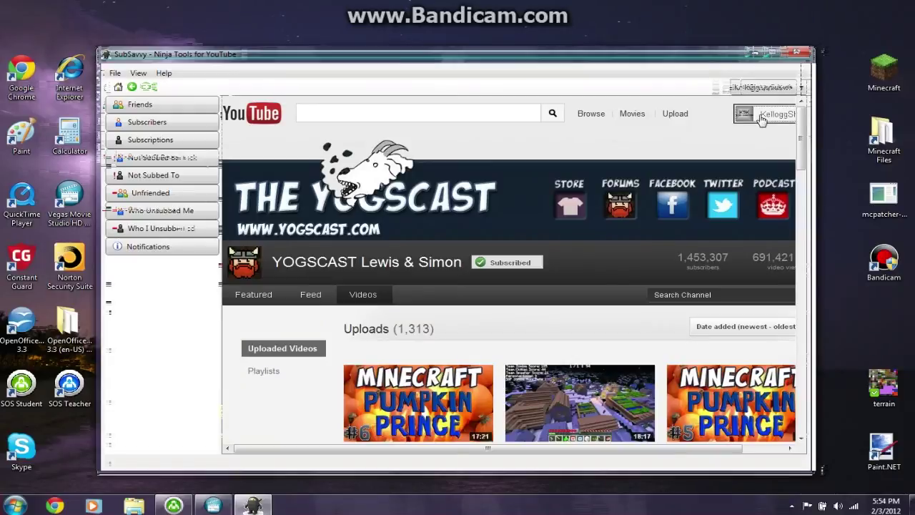
pyautogui.click(759, 116)
pyautogui.click(761, 150)
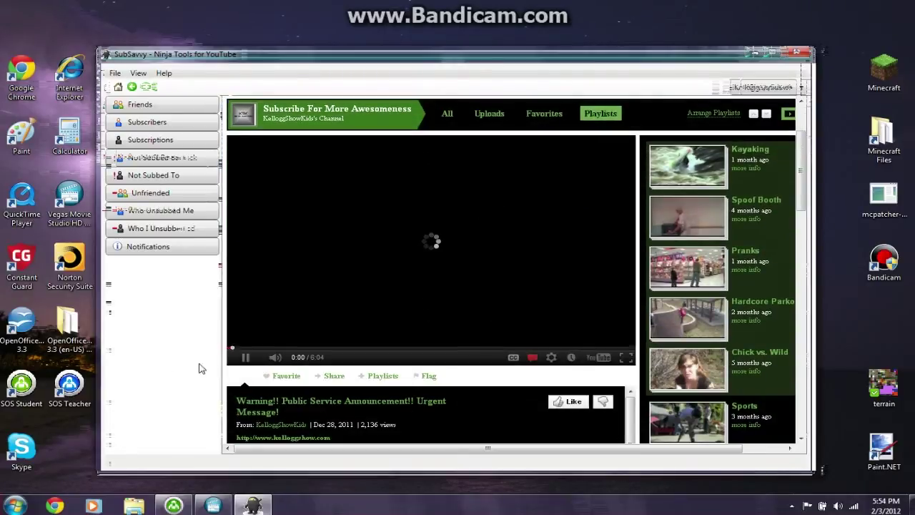
# - Pause the video on the signed-in account's own channel page and look through its profile, recommended channels and subscribers sections
pyautogui.click(246, 356)
pyautogui.scroll(-3, 276, 326)
pyautogui.scroll(3, 417, 199)
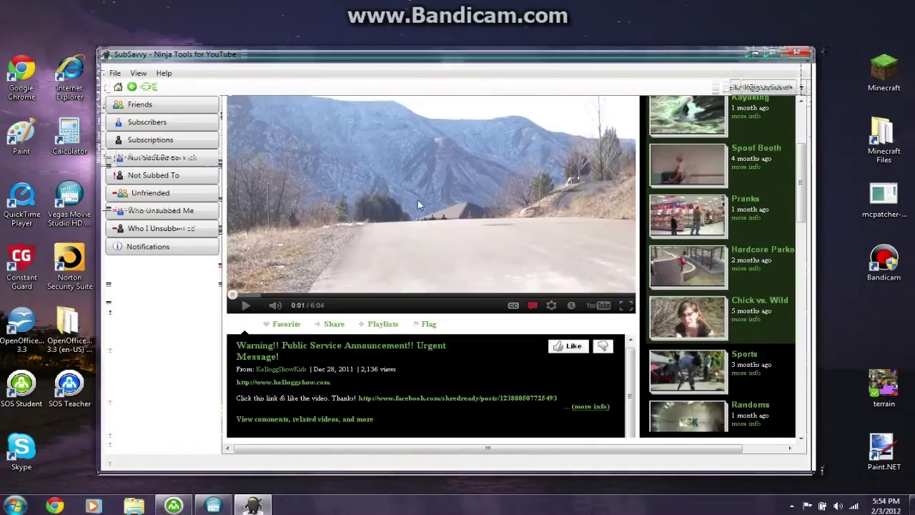
pyautogui.scroll(-5, 367, 273)
pyautogui.scroll(-3, 380, 299)
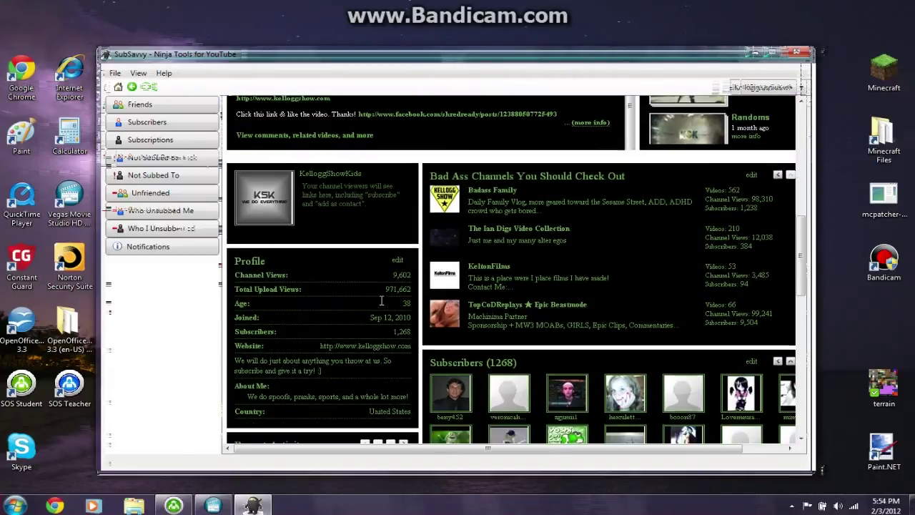
pyautogui.scroll(10, 359, 294)
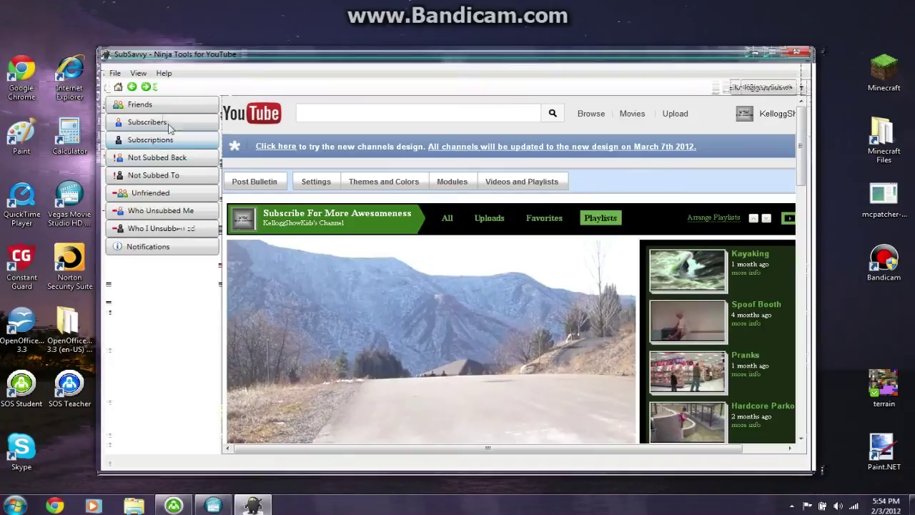
# - Go back to the Subscriptions list, reopen the YOGSCAST channel page, and examine its Subscribed button
pyautogui.click(132, 87)
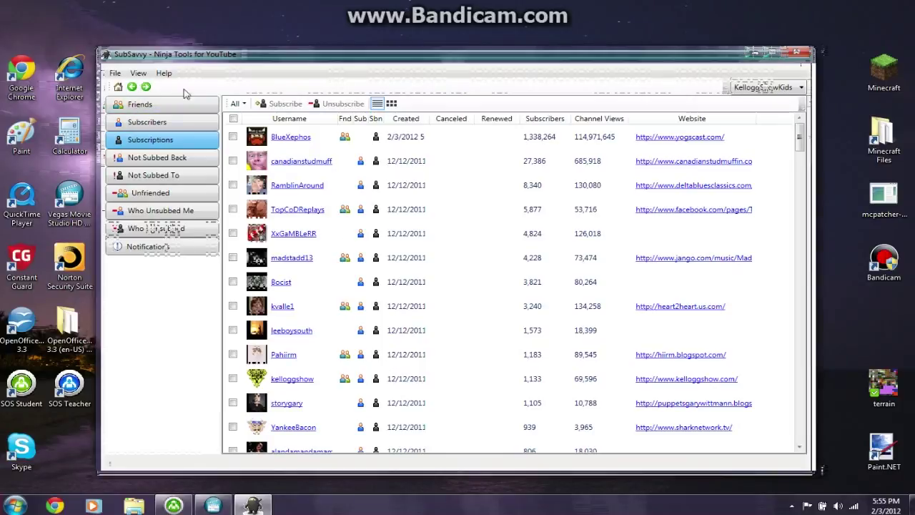
pyautogui.click(147, 88)
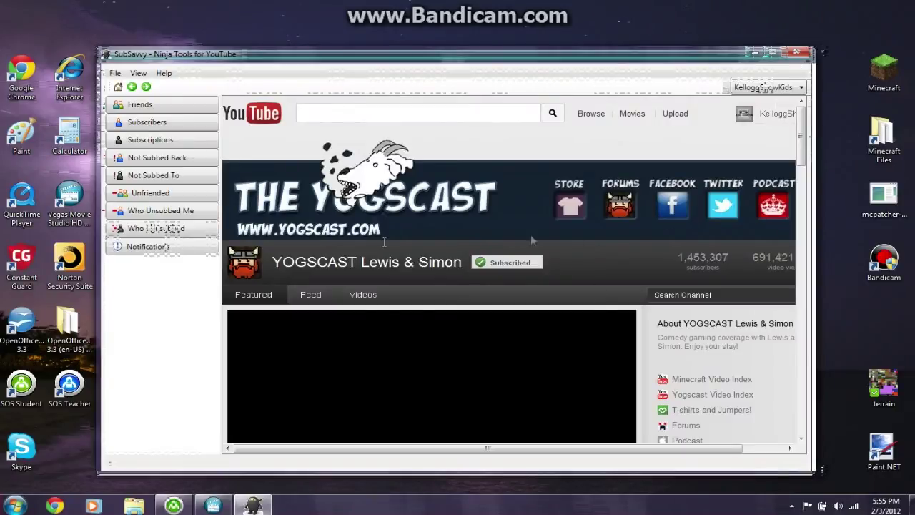
pyautogui.click(497, 262)
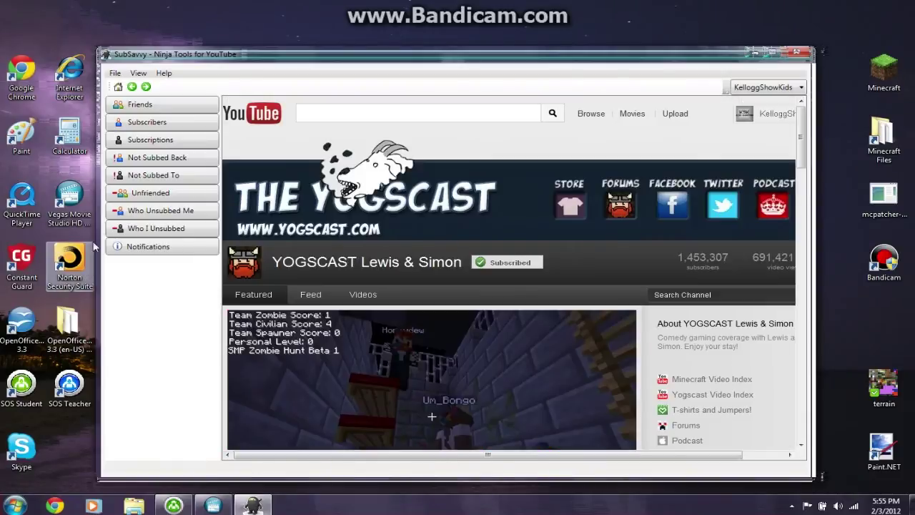
pyautogui.scroll(-3, 510, 286)
pyautogui.scroll(3, 510, 215)
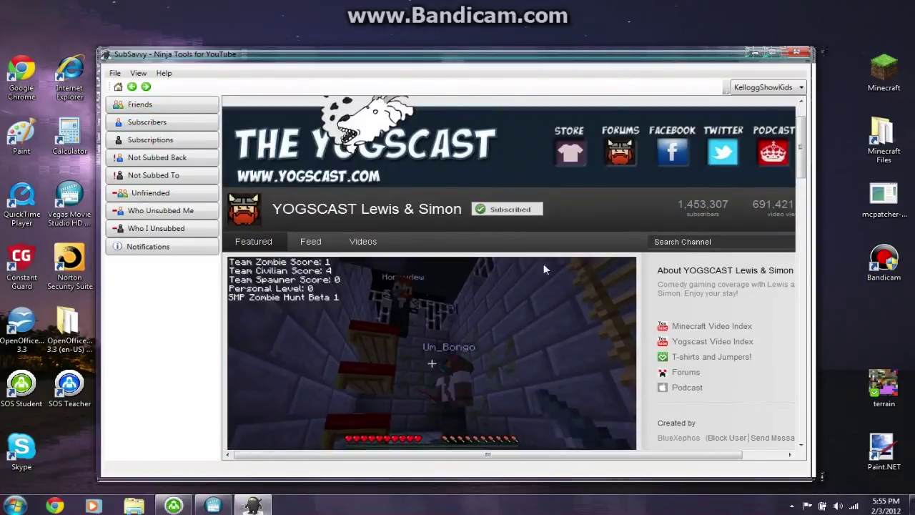
pyautogui.moveTo(482, 217)
# - Return to the Subscriptions list, then select BlueXephos and clear the selection again
pyautogui.click(152, 127)
pyautogui.click(150, 140)
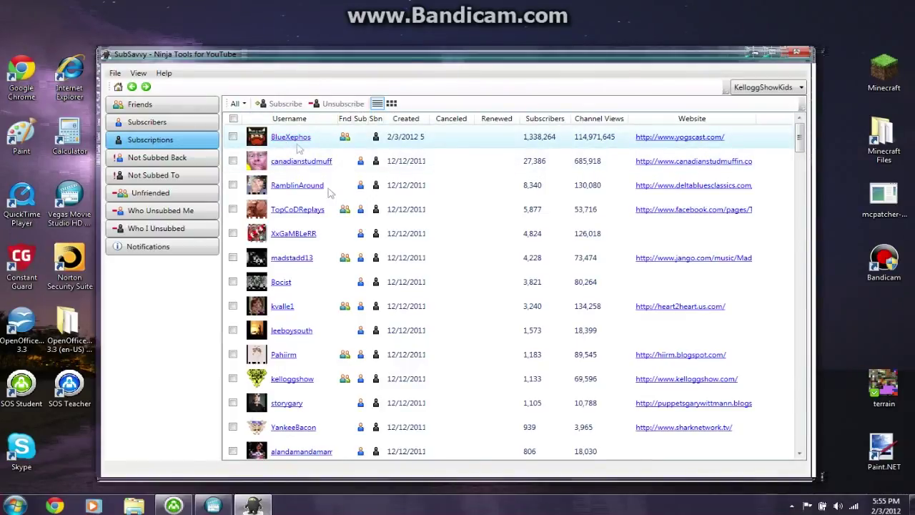
pyautogui.click(232, 137)
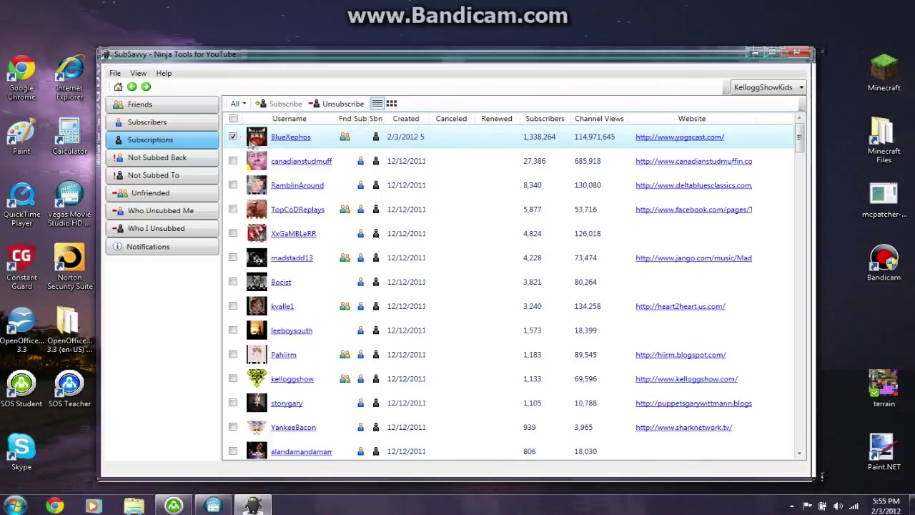
pyautogui.click(232, 136)
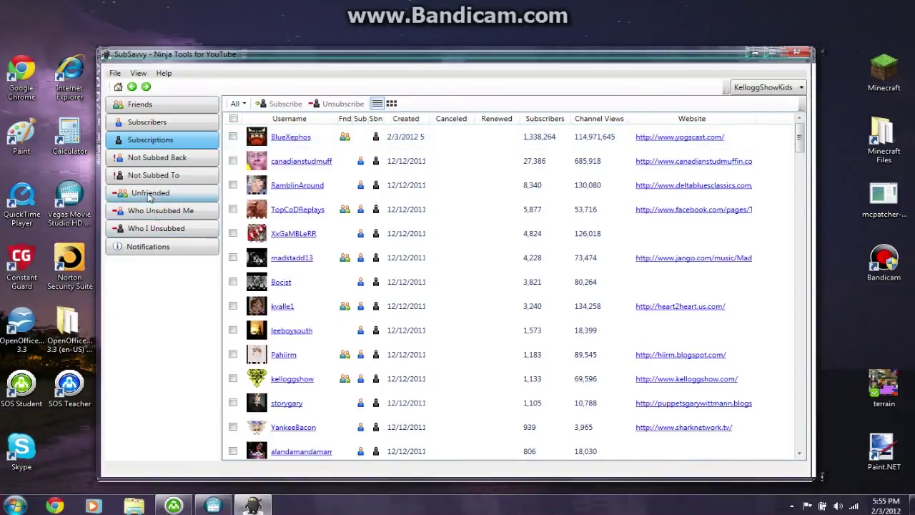
# - Open BlueXephos's channel page from the Not Subbed Back list, pause its video, and return to that list
pyautogui.click(175, 158)
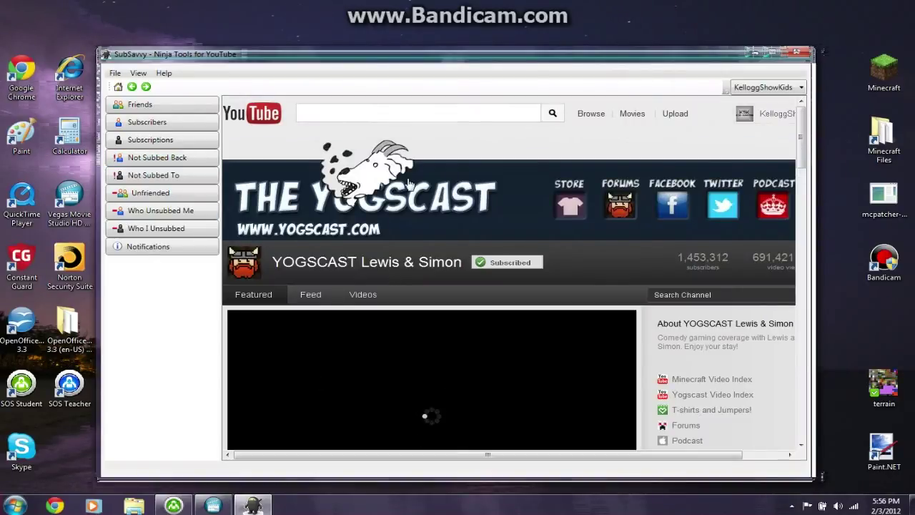
pyautogui.scroll(-3, 409, 183)
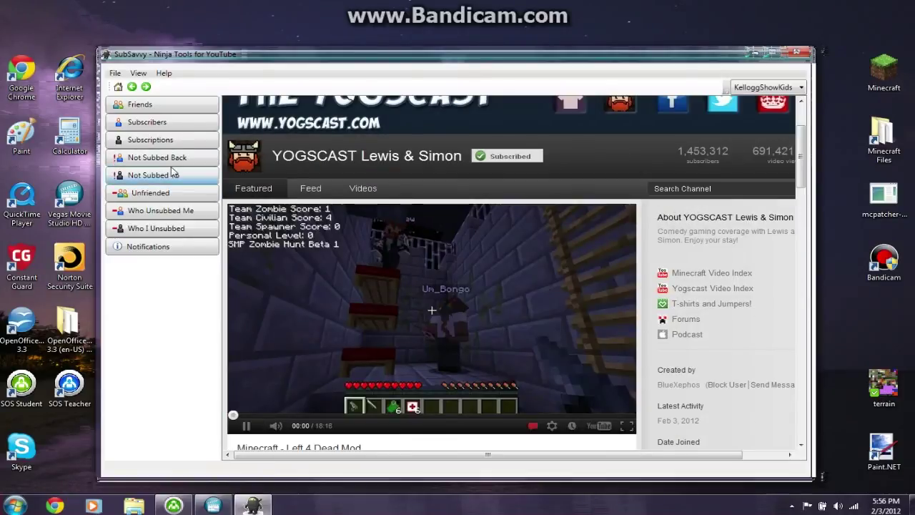
pyautogui.click(289, 311)
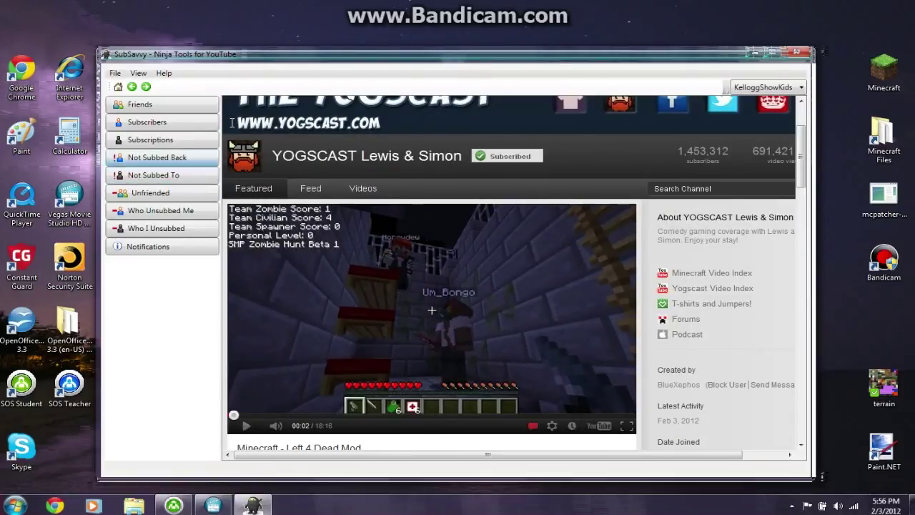
pyautogui.click(154, 157)
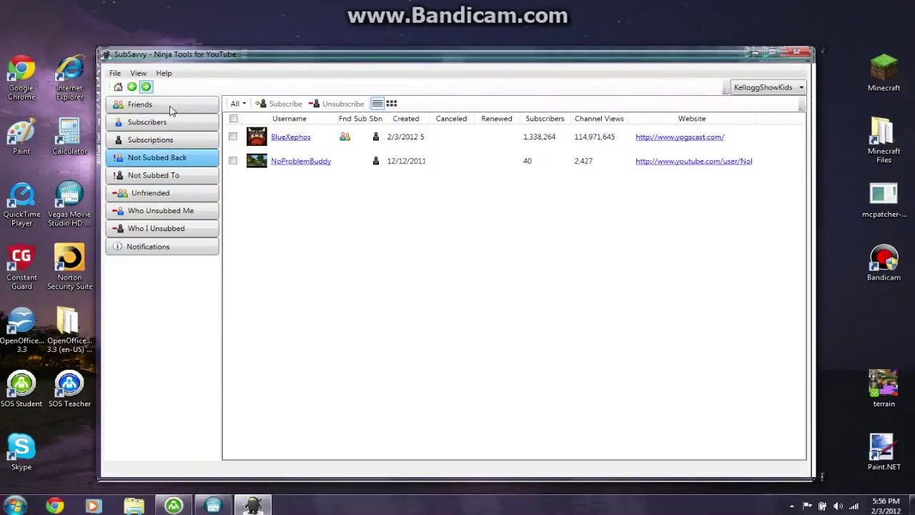
# - Show the Not Subbed To list and look through its entries
pyautogui.click(171, 184)
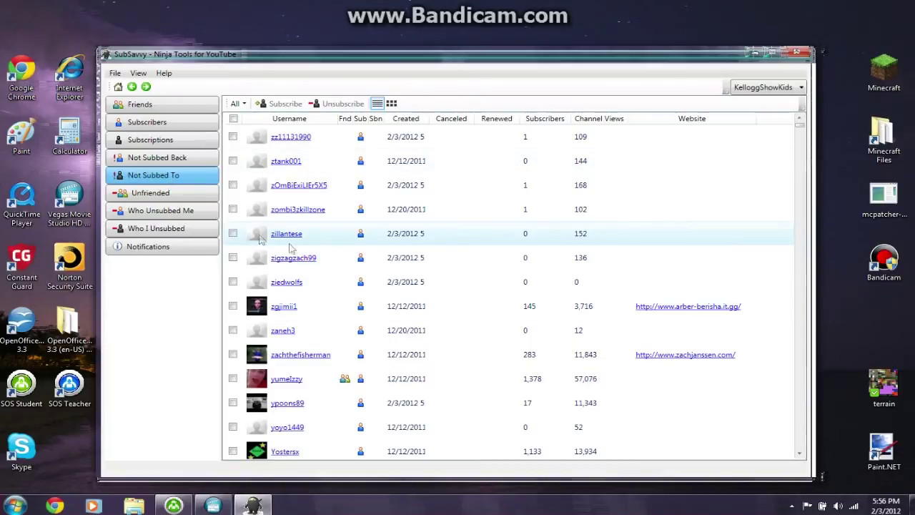
pyautogui.scroll(-5, 500, 258)
pyautogui.scroll(5, 634, 239)
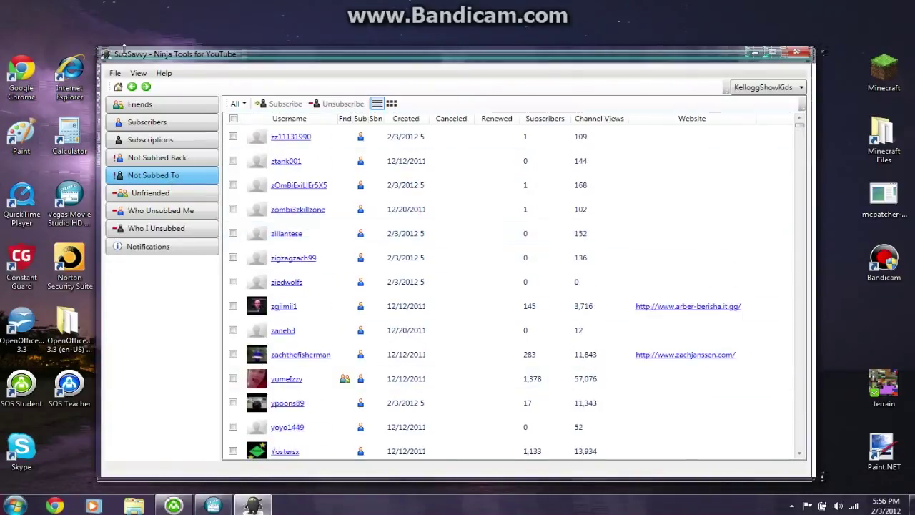
# - Check the File and View commands, switching to the Not Subbed To list and then to the Subscribers list
pyautogui.click(116, 74)
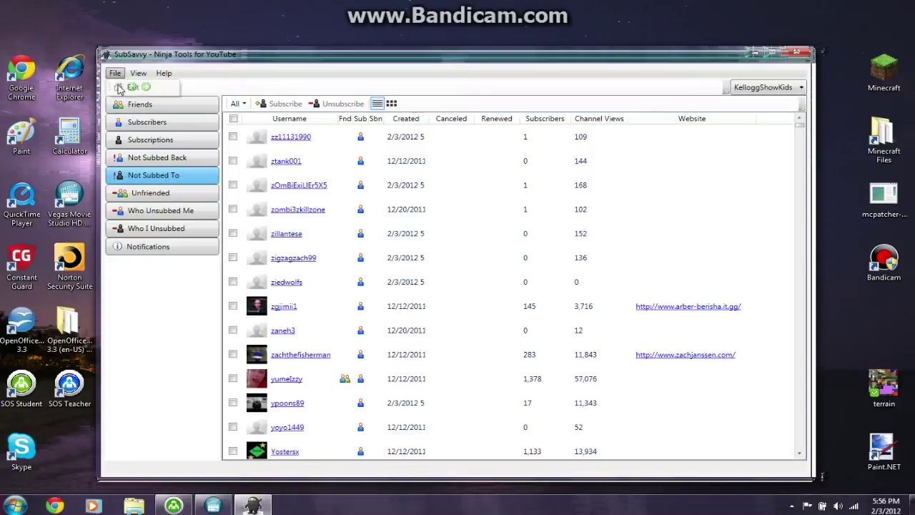
pyautogui.moveTo(161, 75)
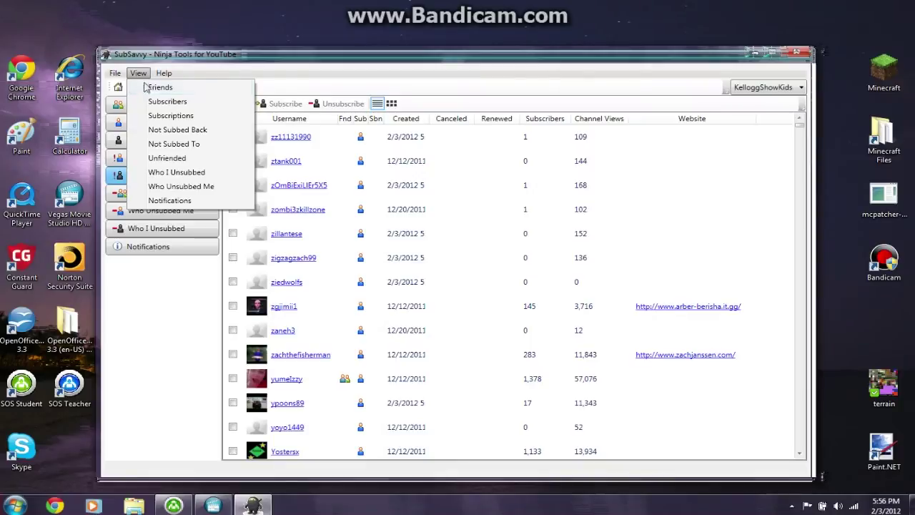
pyautogui.click(159, 146)
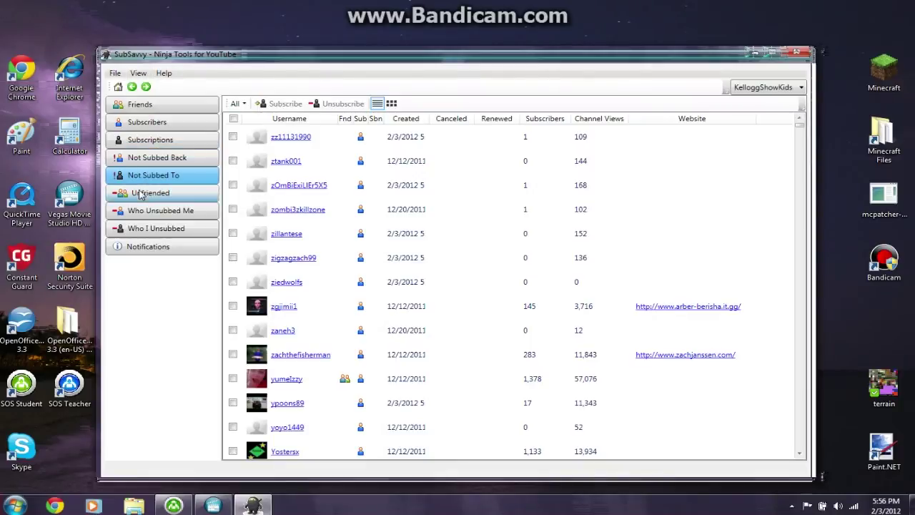
pyautogui.click(138, 73)
pyautogui.click(152, 98)
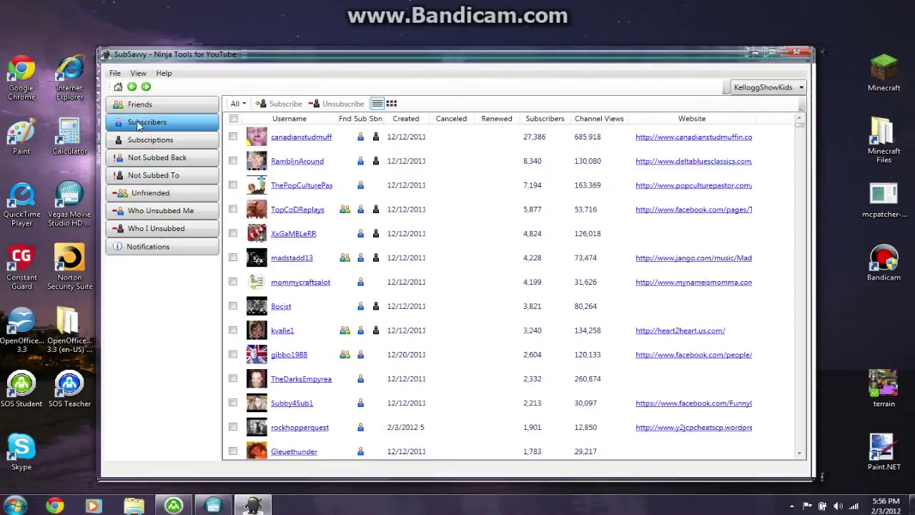
# - Show the Unfriended list and check the account selector, choosing the signed-in account again
pyautogui.click(146, 193)
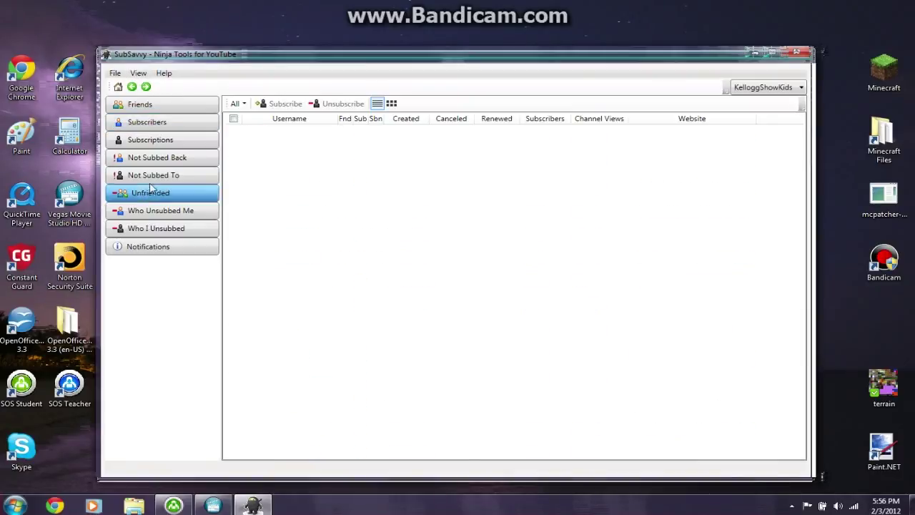
pyautogui.click(778, 88)
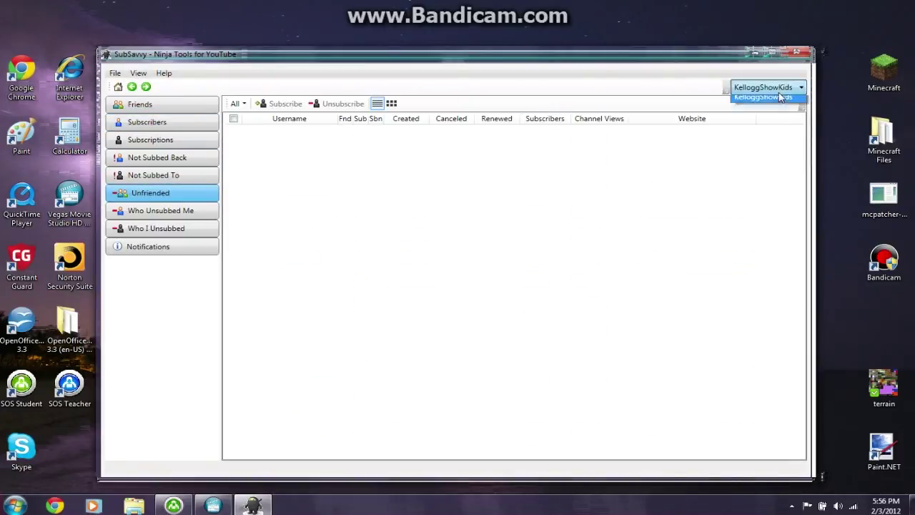
pyautogui.click(772, 88)
pyautogui.click(772, 87)
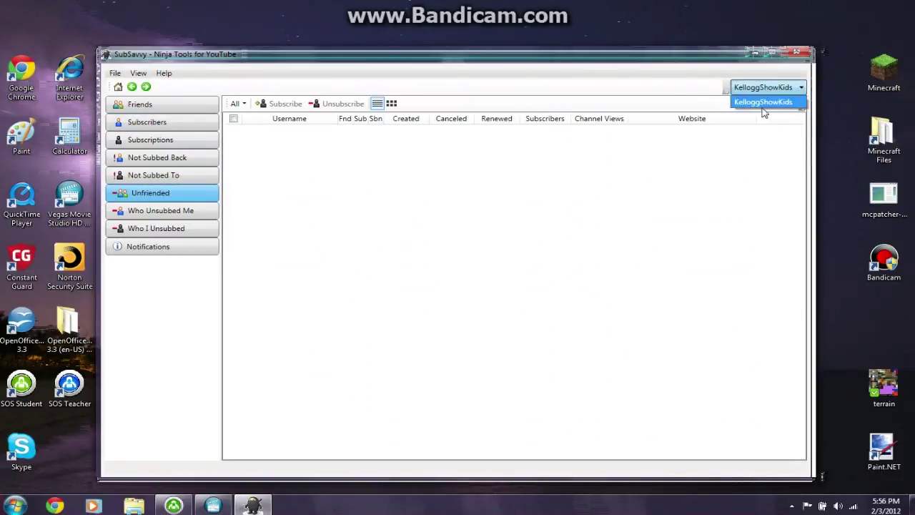
pyautogui.click(768, 101)
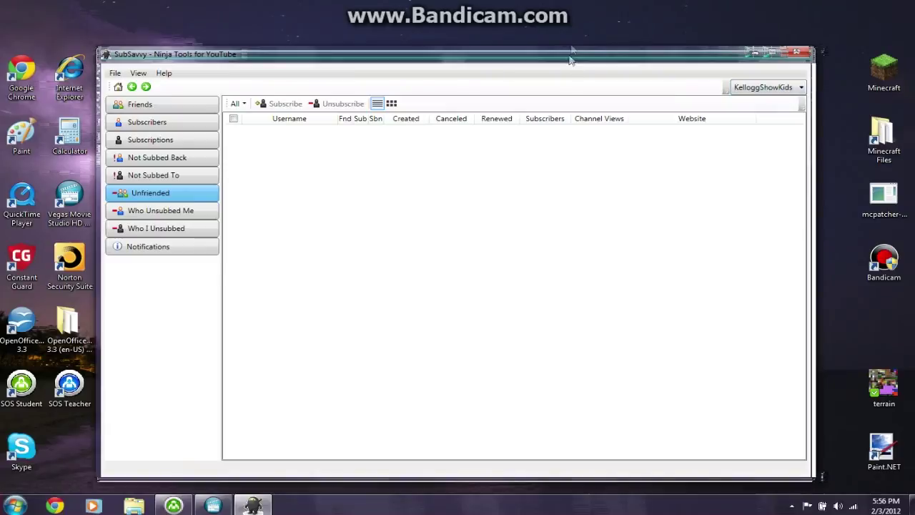
# - Move the program window up slightly and look through the Subscribers list
pyautogui.moveTo(572, 58); pyautogui.dragTo(574, 47)
pyautogui.click(163, 111)
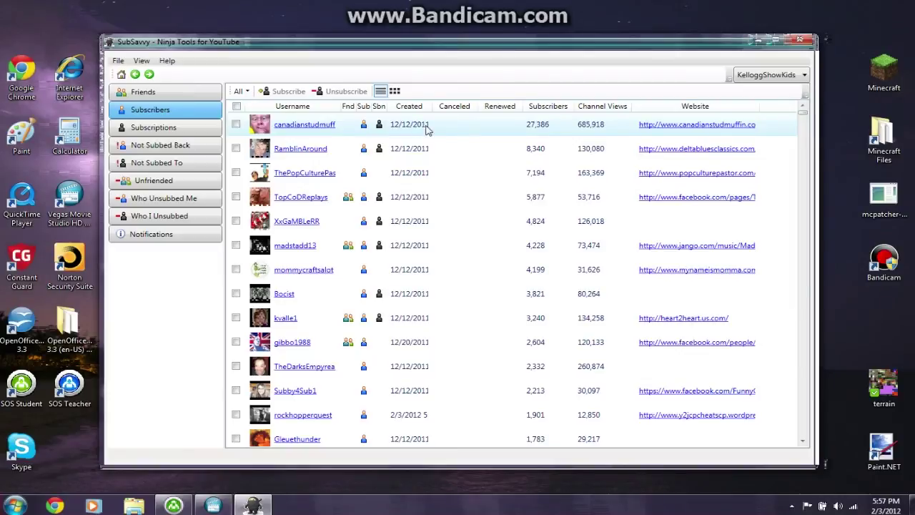
pyautogui.scroll(-3, 466, 255)
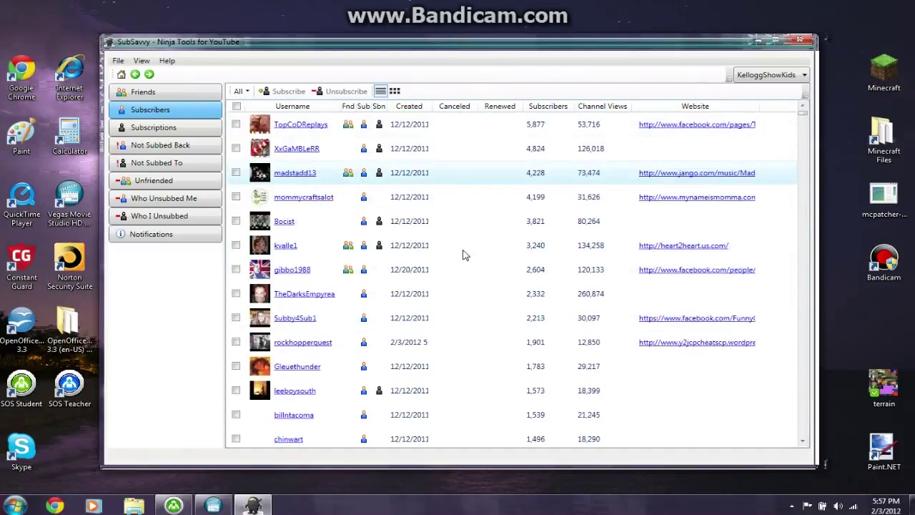
pyautogui.scroll(3, 521, 256)
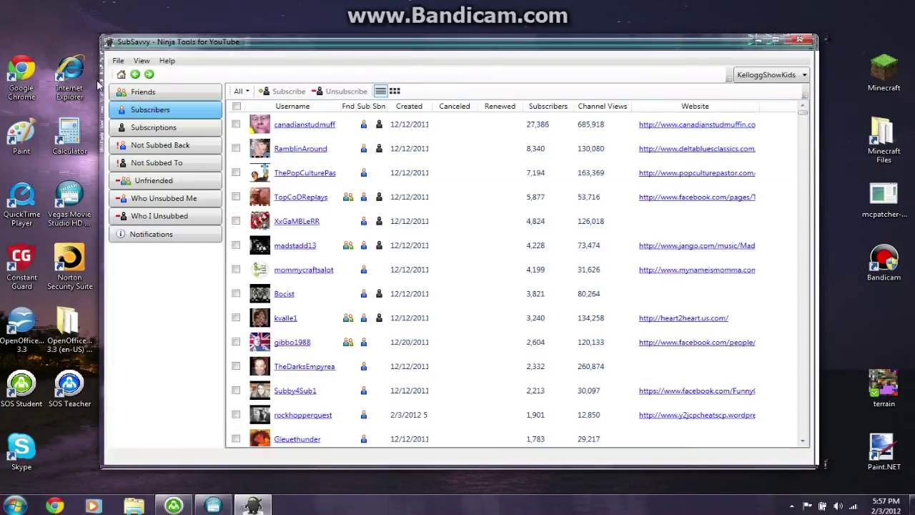
pyautogui.click(144, 93)
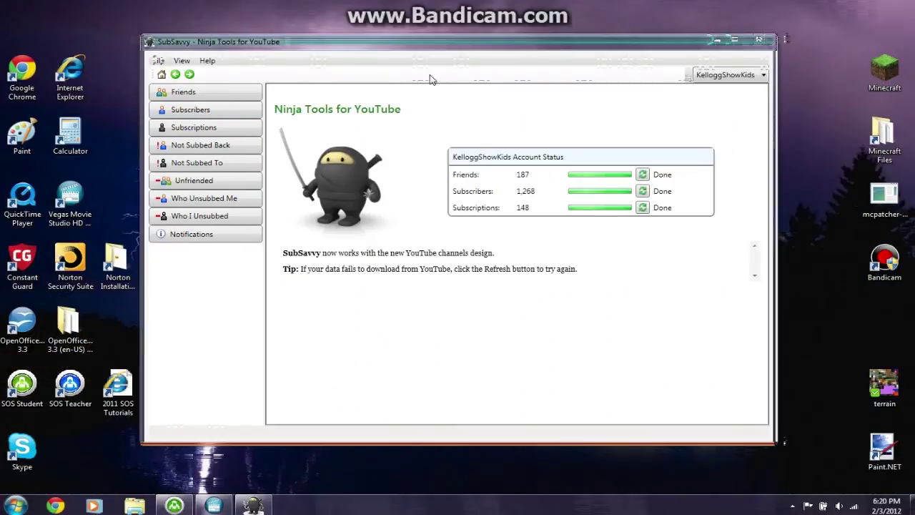
# - Filter the Subscribers list to This Week and look through it to the end
pyautogui.click(163, 109)
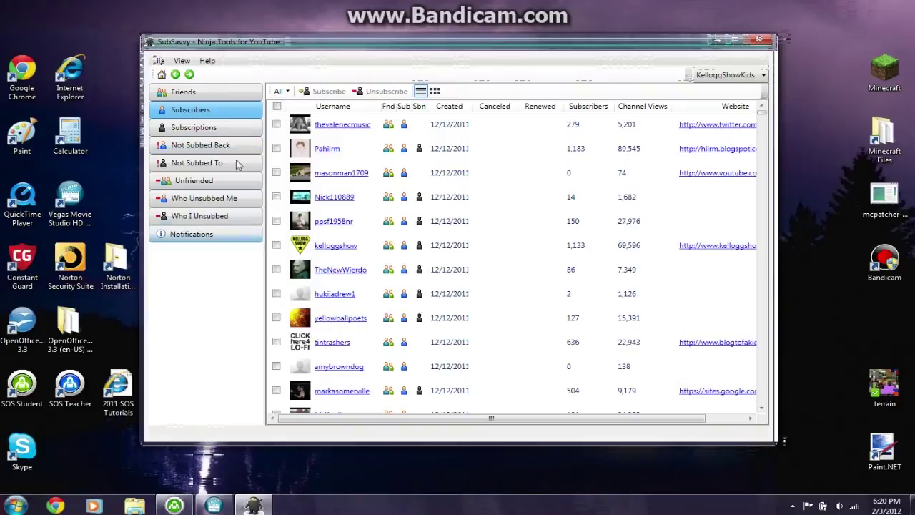
pyautogui.click(287, 91)
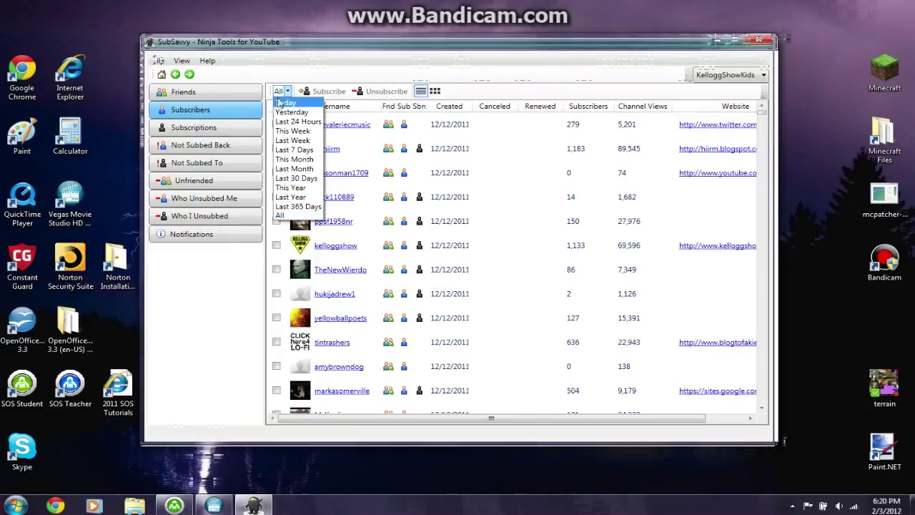
pyautogui.click(297, 130)
pyautogui.scroll(-5, 380, 207)
pyautogui.scroll(-8, 429, 212)
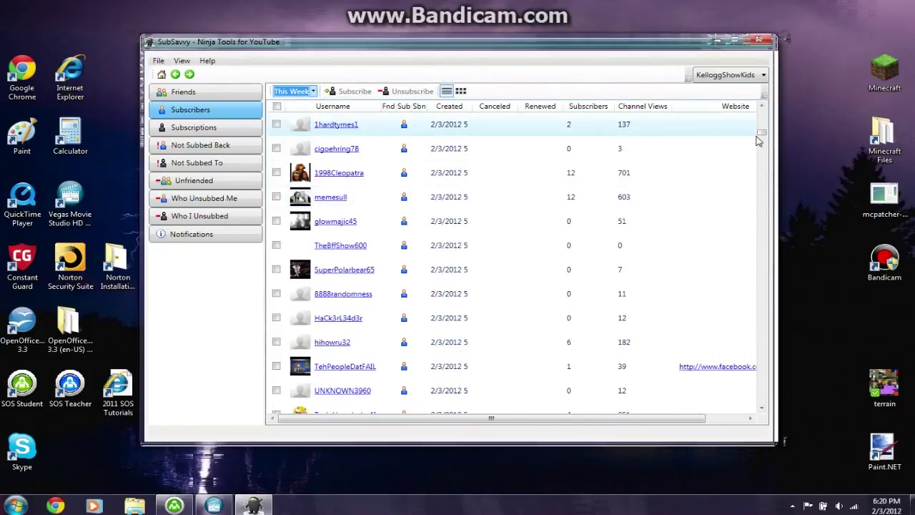
pyautogui.scroll(-12, 761, 410)
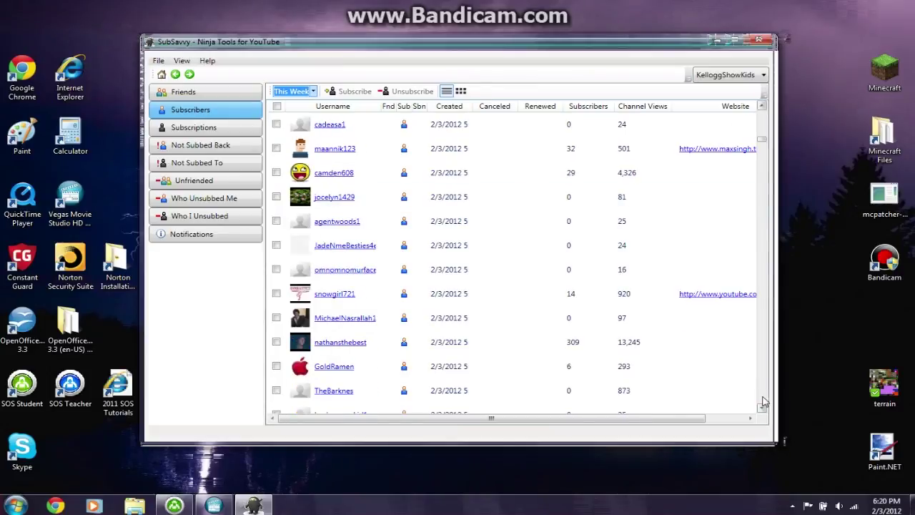
pyautogui.scroll(-15, 763, 403)
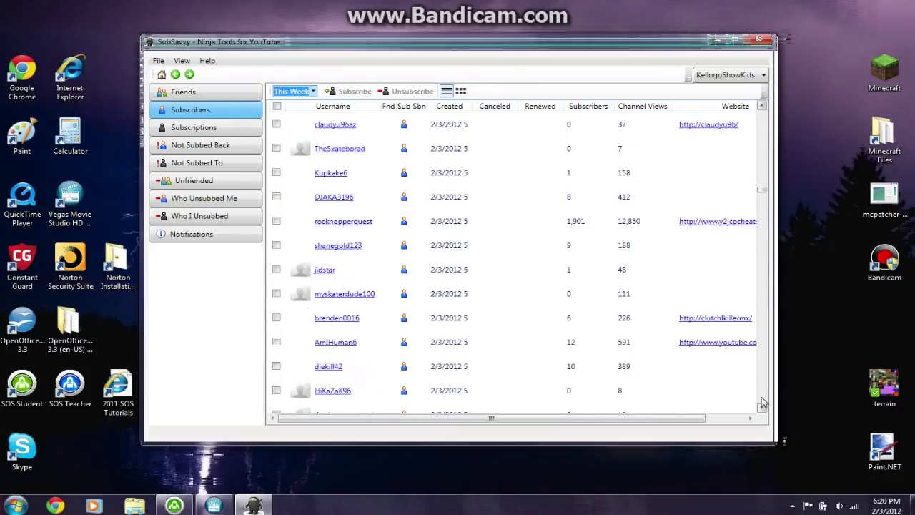
pyautogui.scroll(-16, 763, 402)
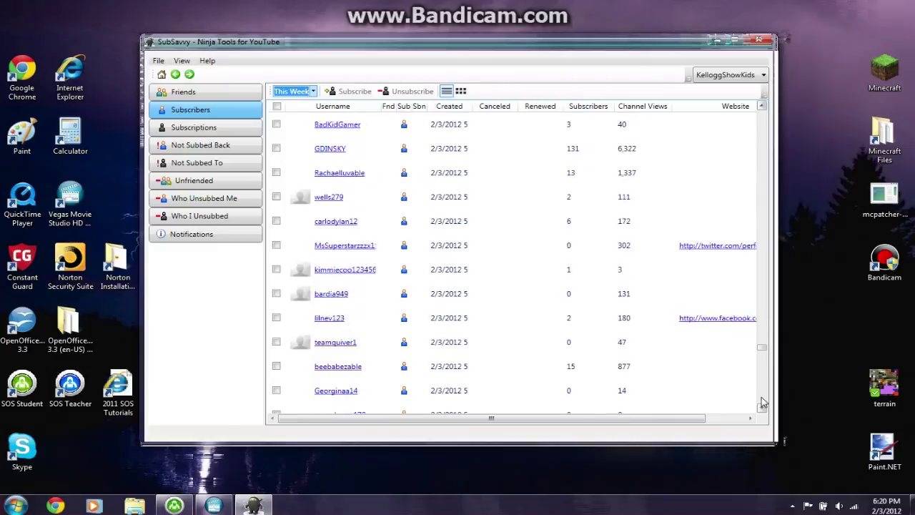
pyautogui.scroll(-2, 761, 402)
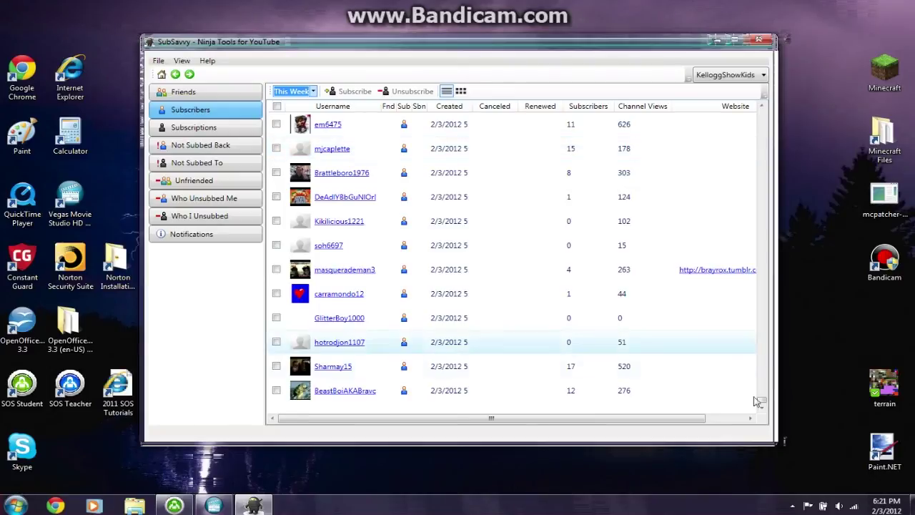
# - Filter the Subscribers list to Today and look across its columns to the Website column
pyautogui.moveTo(762, 400); pyautogui.dragTo(733, 106)
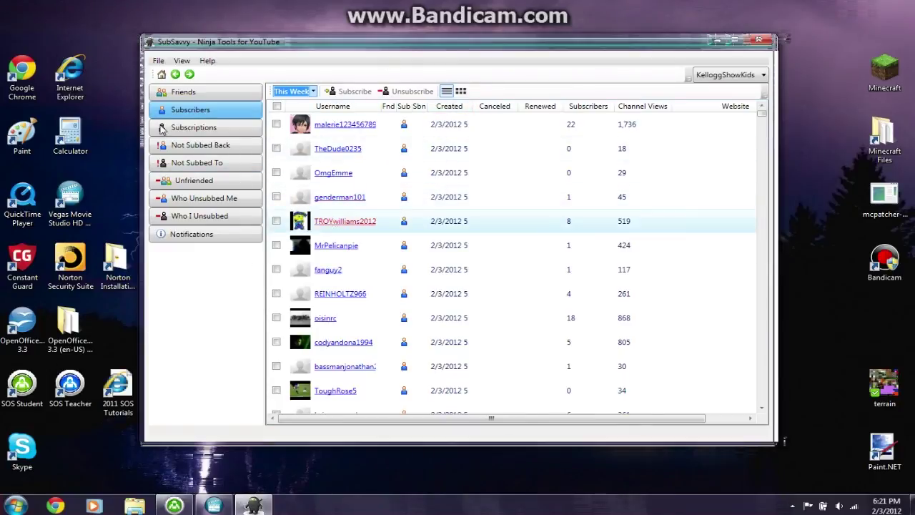
pyautogui.click(315, 94)
pyautogui.click(293, 102)
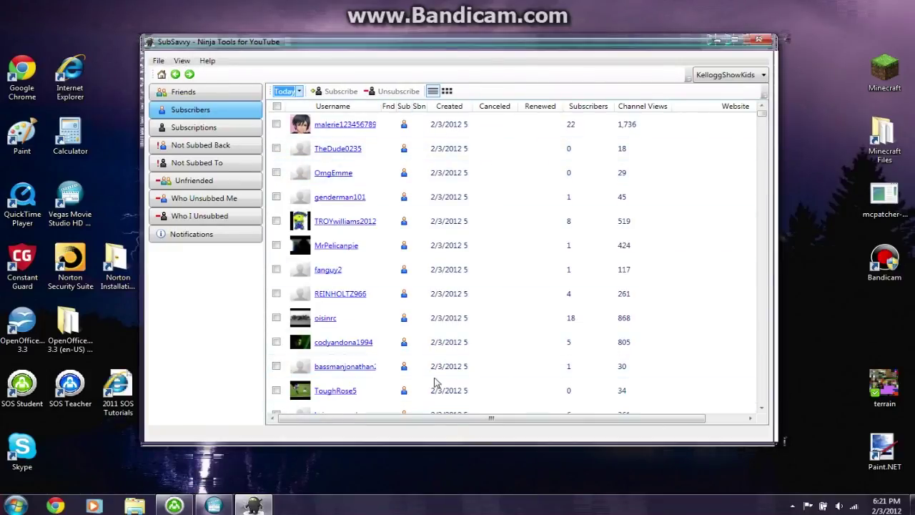
pyautogui.moveTo(380, 420); pyautogui.dragTo(583, 464)
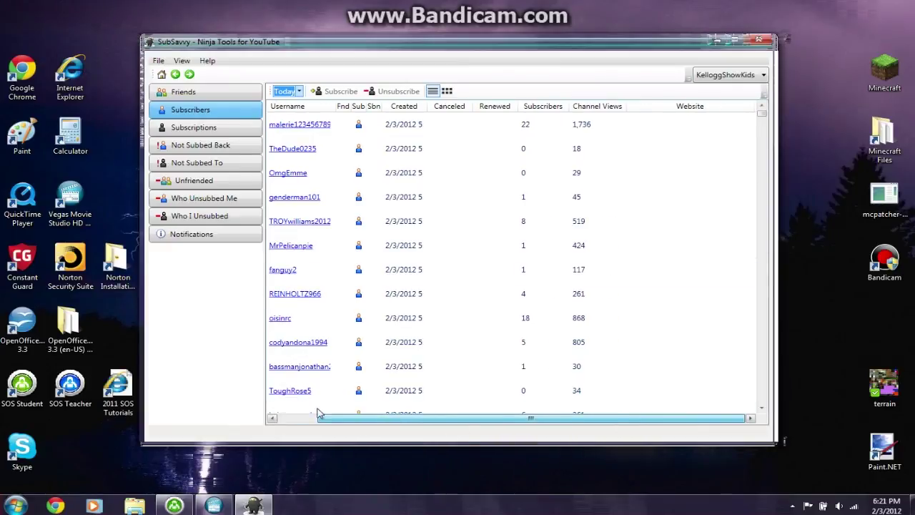
# - Return to the home page with the account status and check the View and Help commands
pyautogui.click(162, 74)
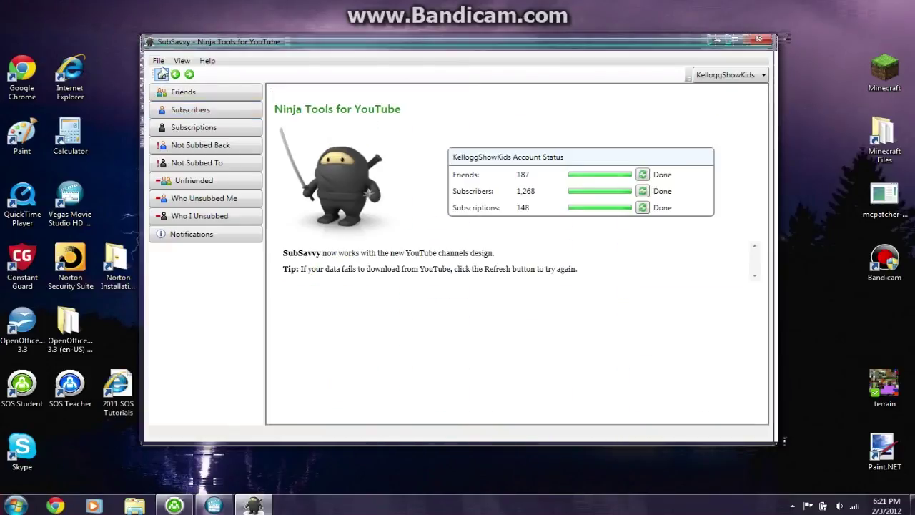
pyautogui.click(181, 60)
pyautogui.moveTo(208, 61)
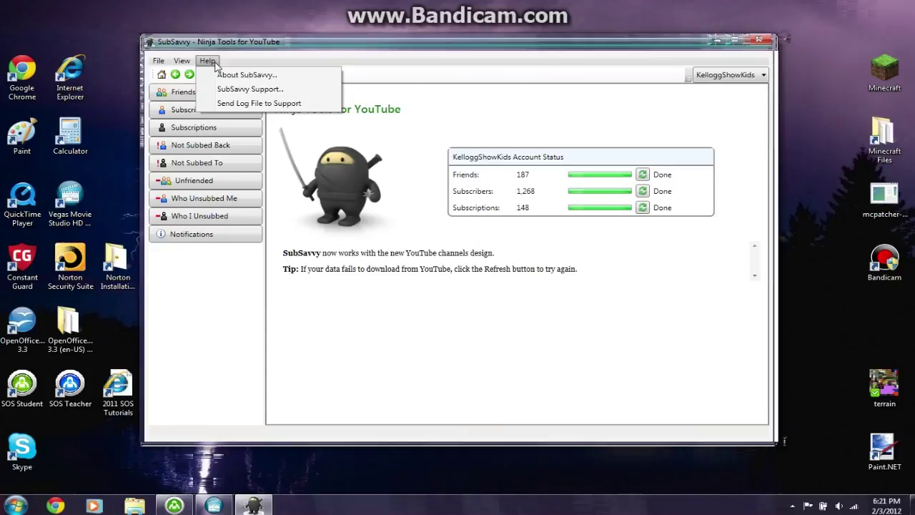
pyautogui.click(422, 73)
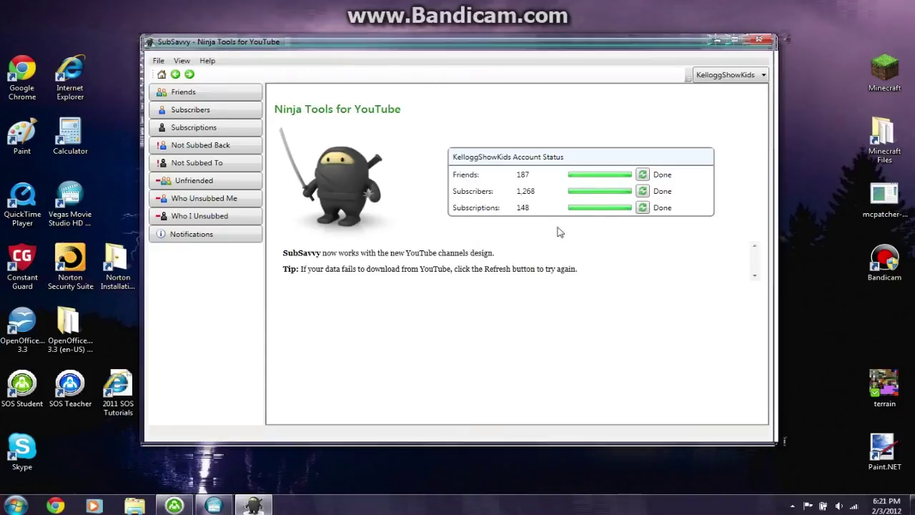
pyautogui.moveTo(548, 270); pyautogui.dragTo(288, 244)
pyautogui.click(305, 267)
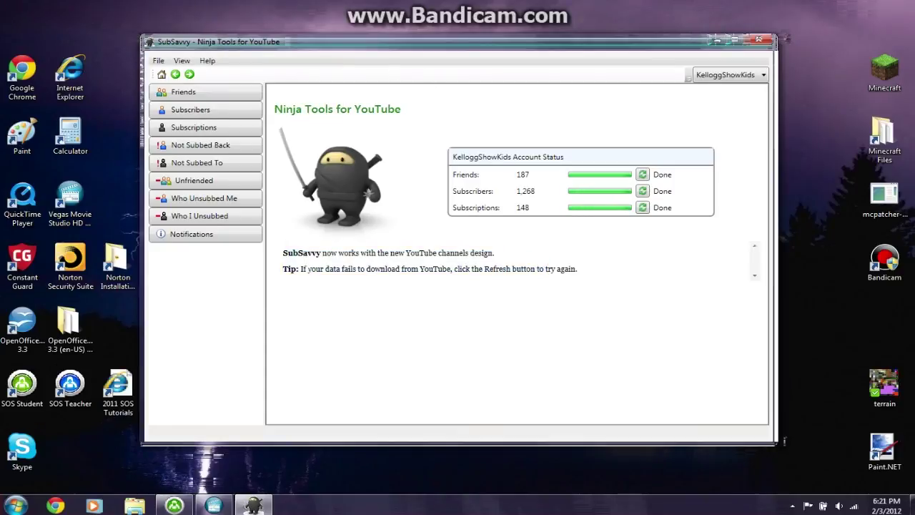